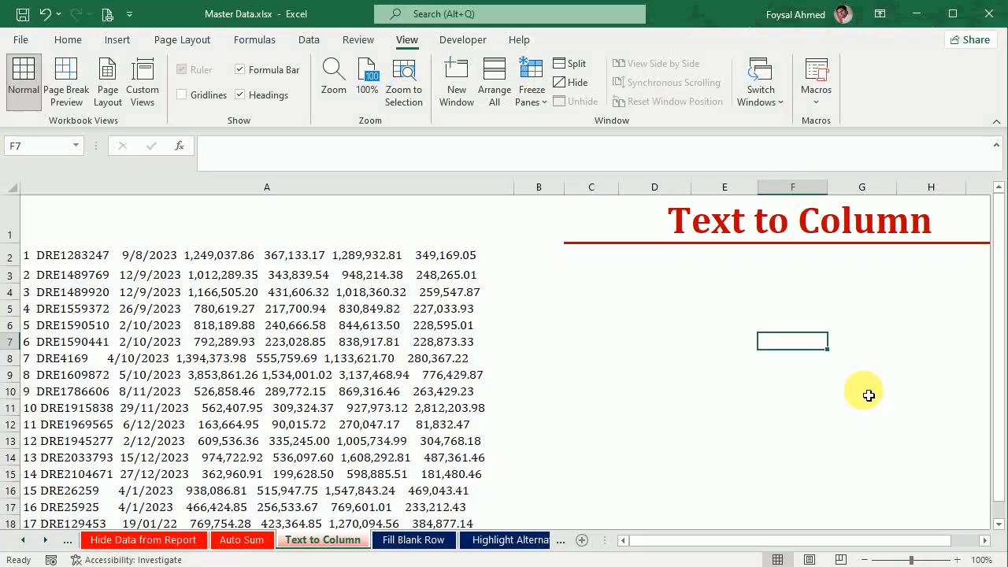
left_click(46, 261)
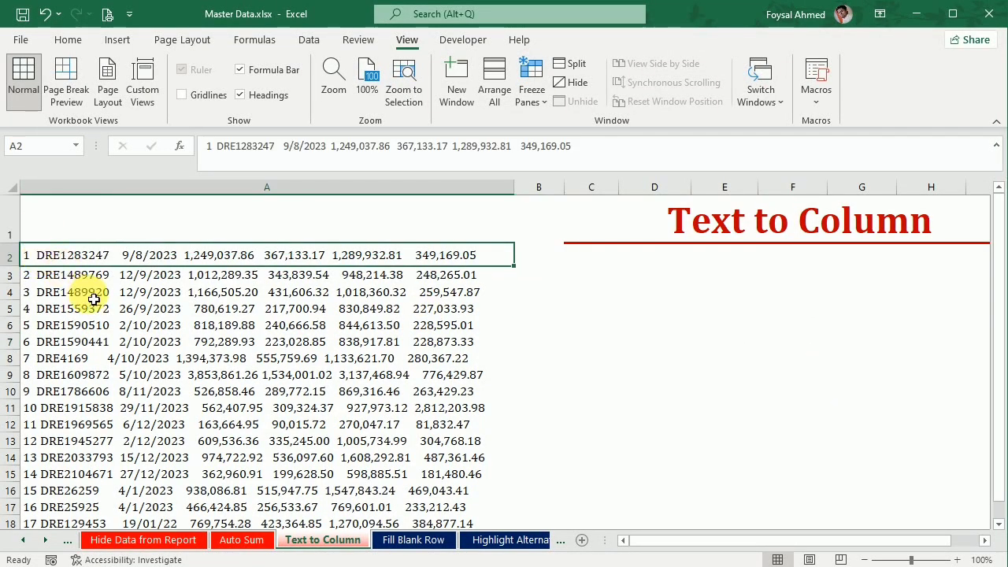
left_click_drag(213, 147, 196, 155)
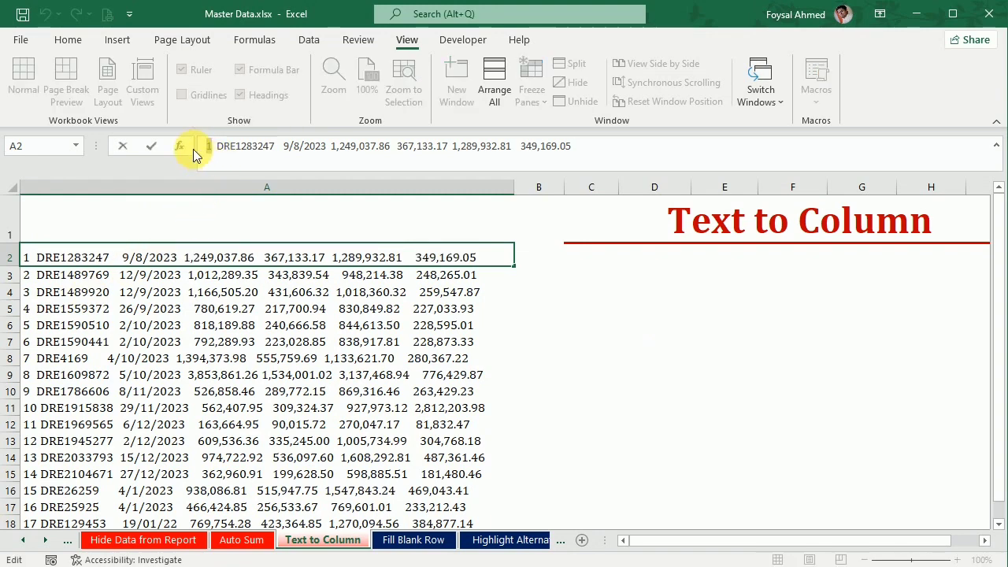
left_click(595, 260)
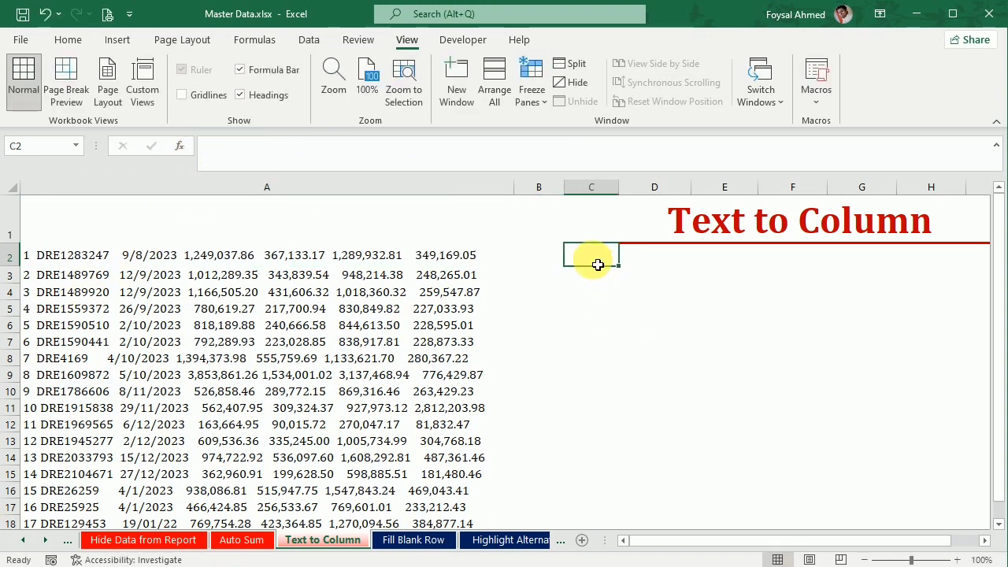
type("1")
left_click(596, 331)
left_click(68, 258)
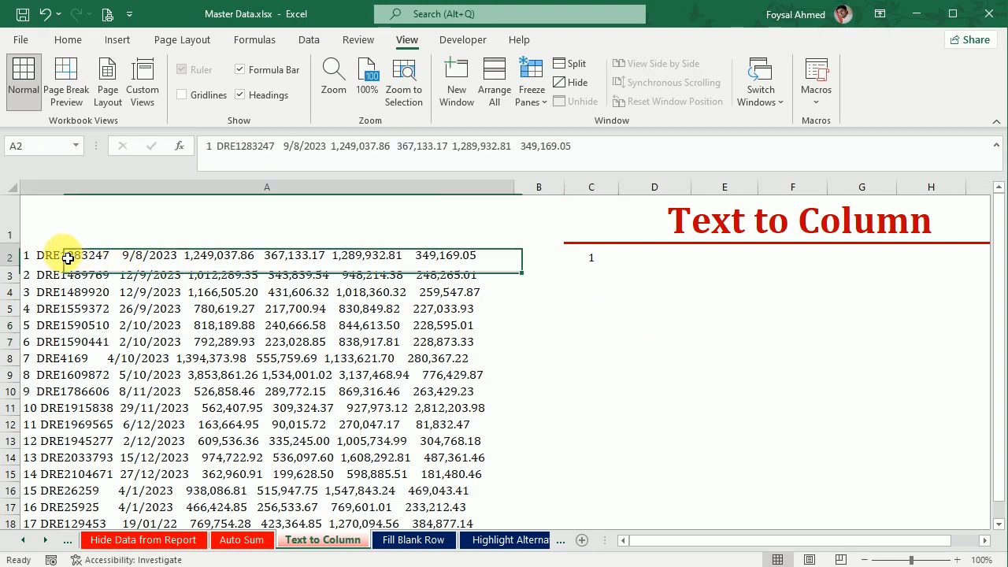
left_click_drag(218, 148, 259, 148)
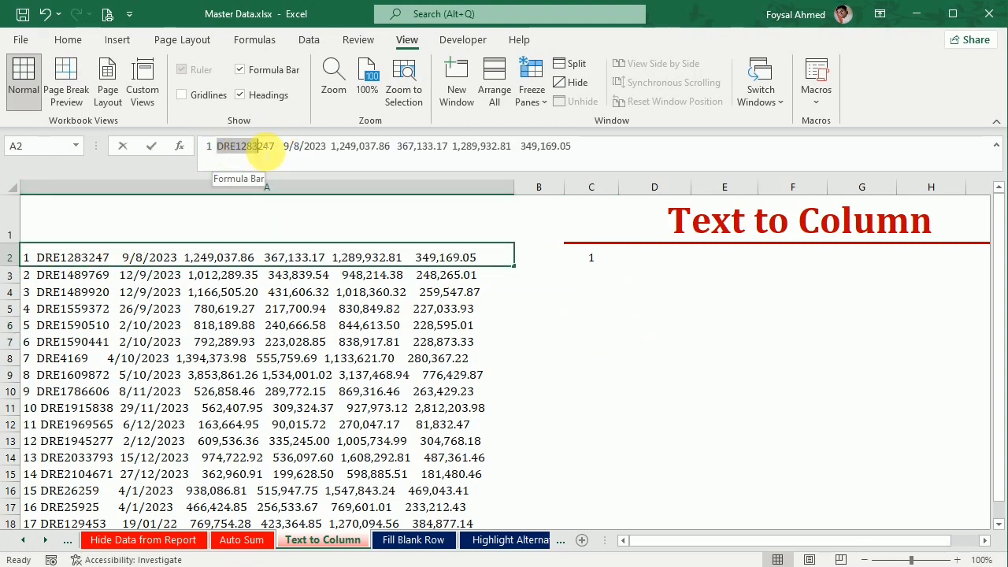
left_click(656, 259)
type("DRE1283247")
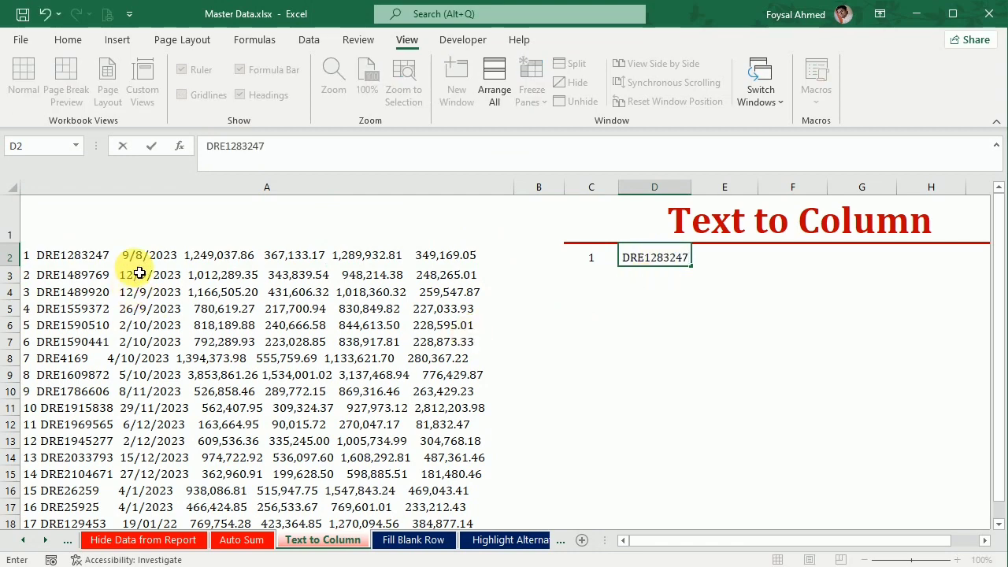
left_click_drag(283, 146, 326, 147)
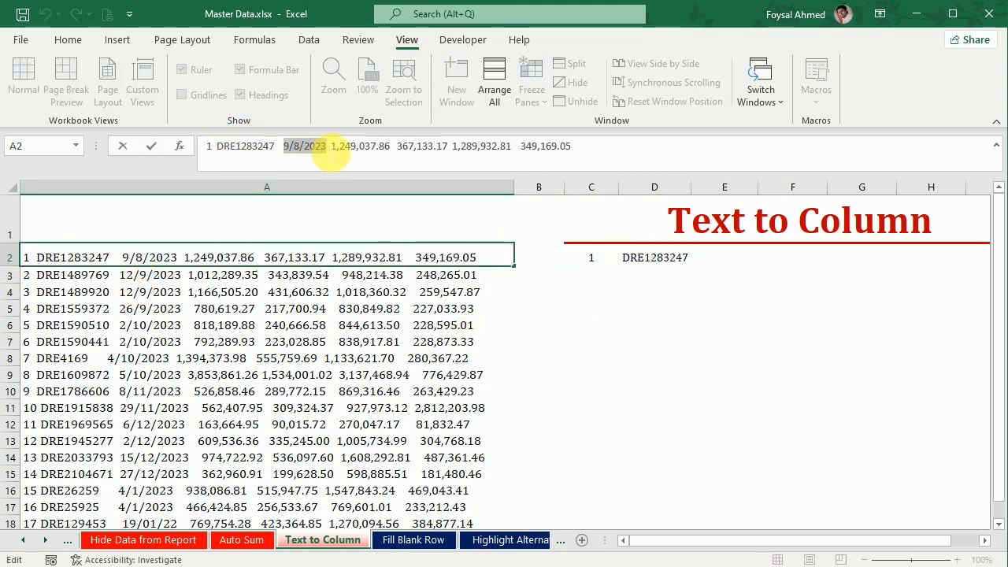
left_click(734, 262)
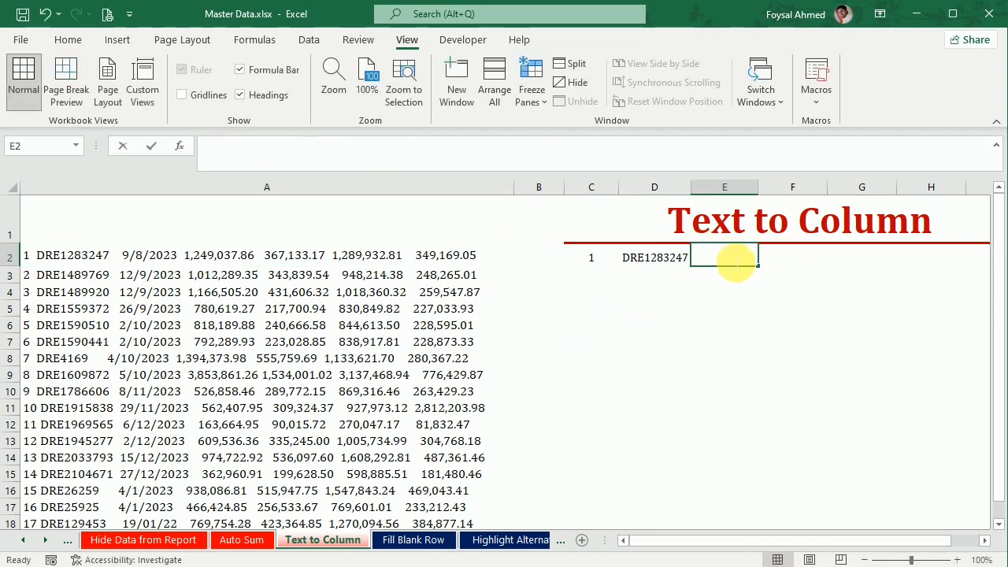
type("9/8/2023")
left_click(682, 326)
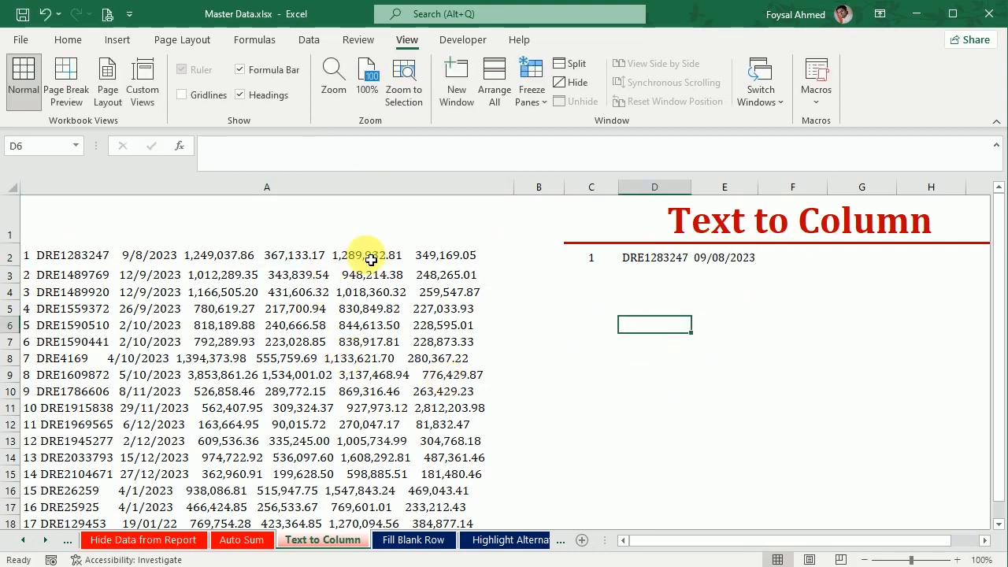
key("ctrl+z")
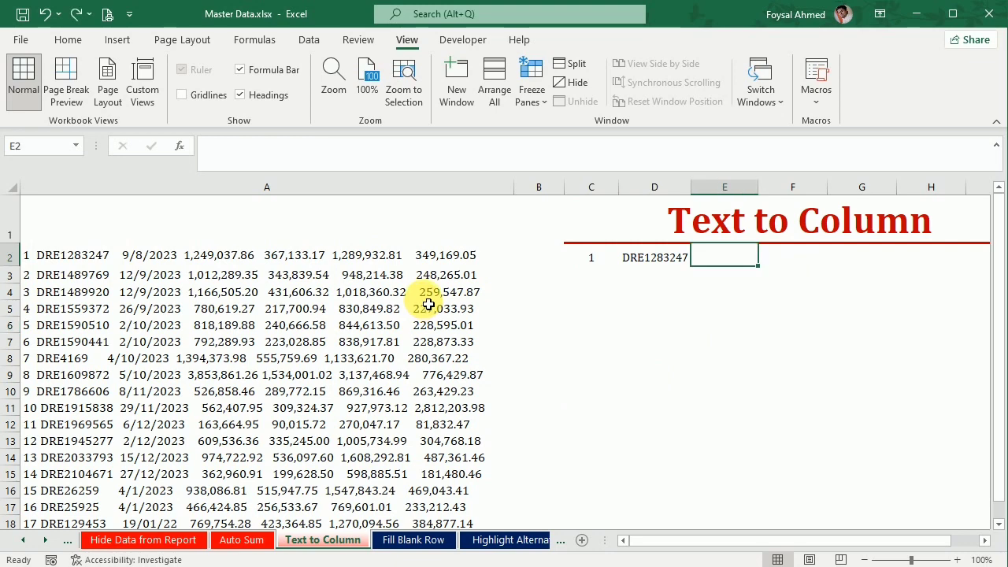
key("ctrl+z")
key("ctrl+z")
key("ctrl+z")
key("ctrl+z")
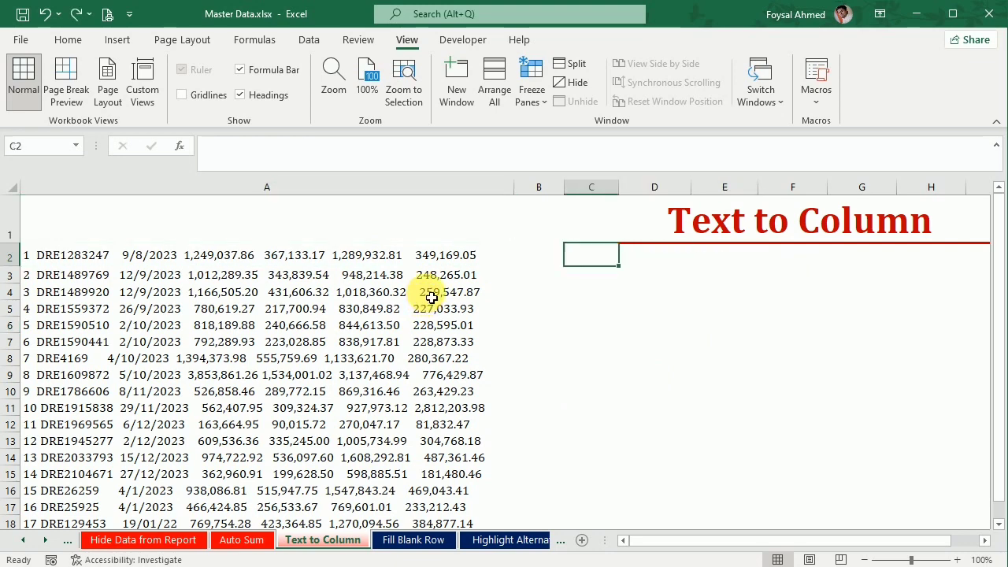
Split A2:A18 with fixed-width Text to Columns, keeping the suggested breaks, outputting to $C$2
mouse_move(75, 255)
left_mouse_down()
mouse_move(54, 503)
mouse_move(50, 476)
left_mouse_up()
scroll(259, 432, "up", 1)
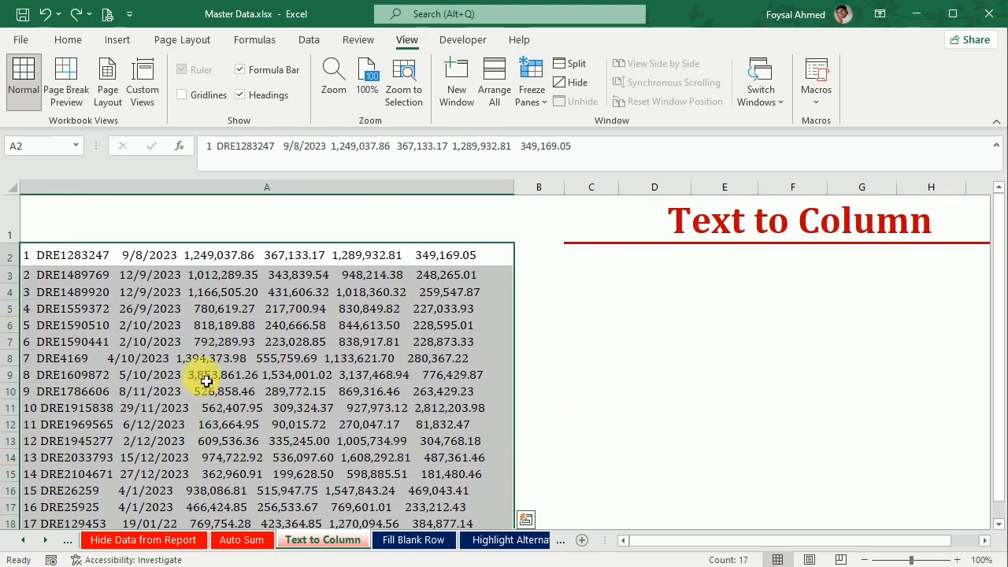
left_click(307, 40)
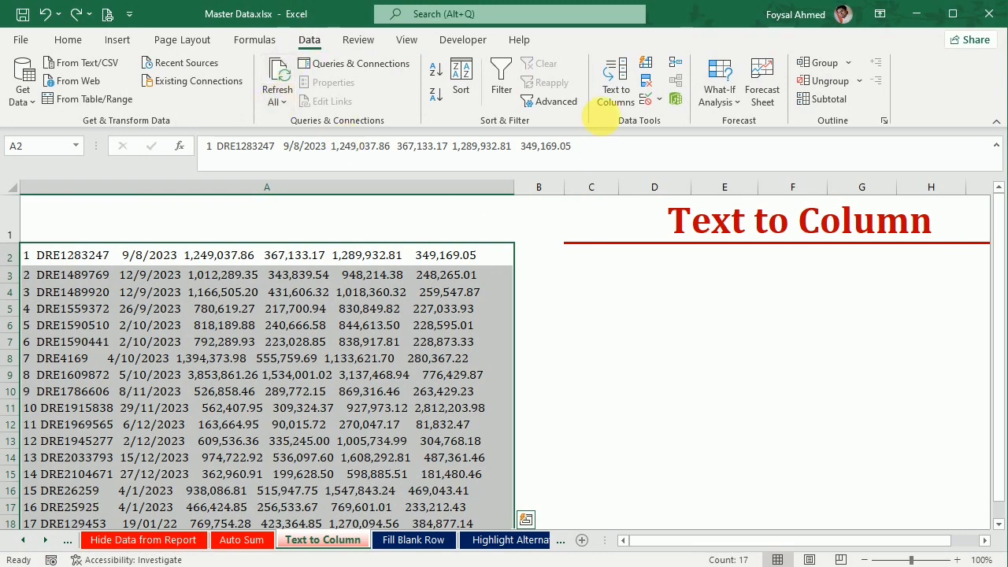
left_click(615, 76)
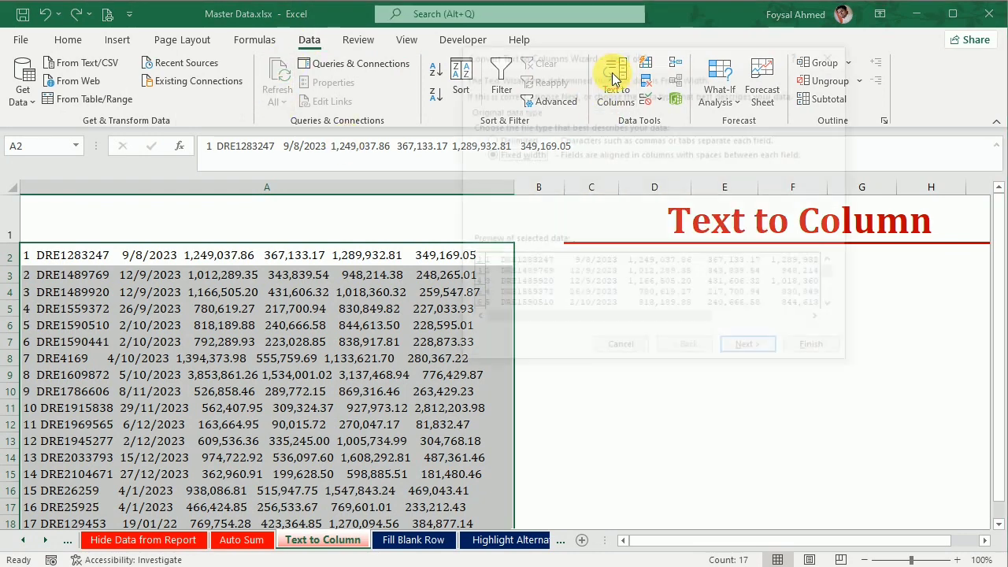
left_click_drag(622, 53, 571, 68)
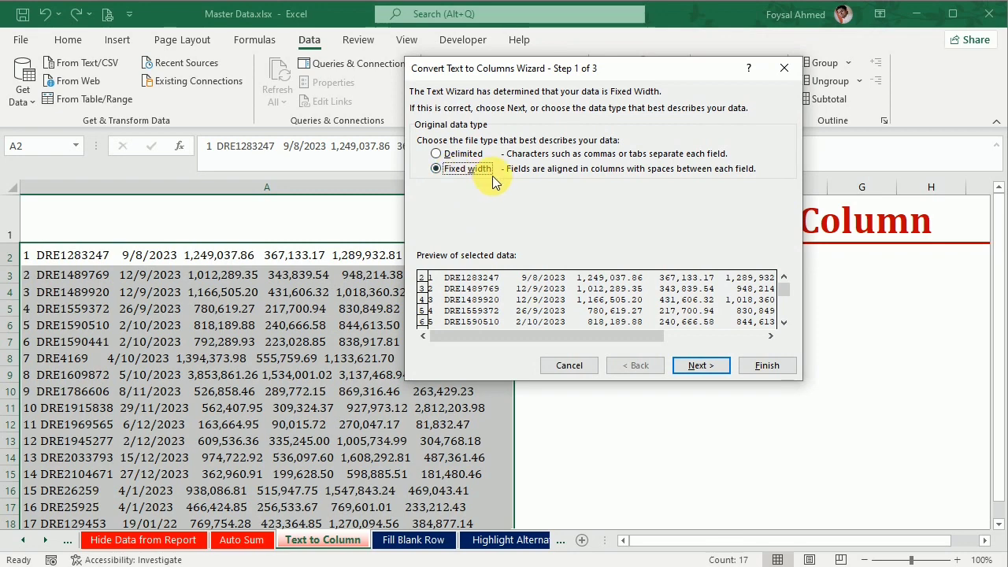
left_click(687, 368)
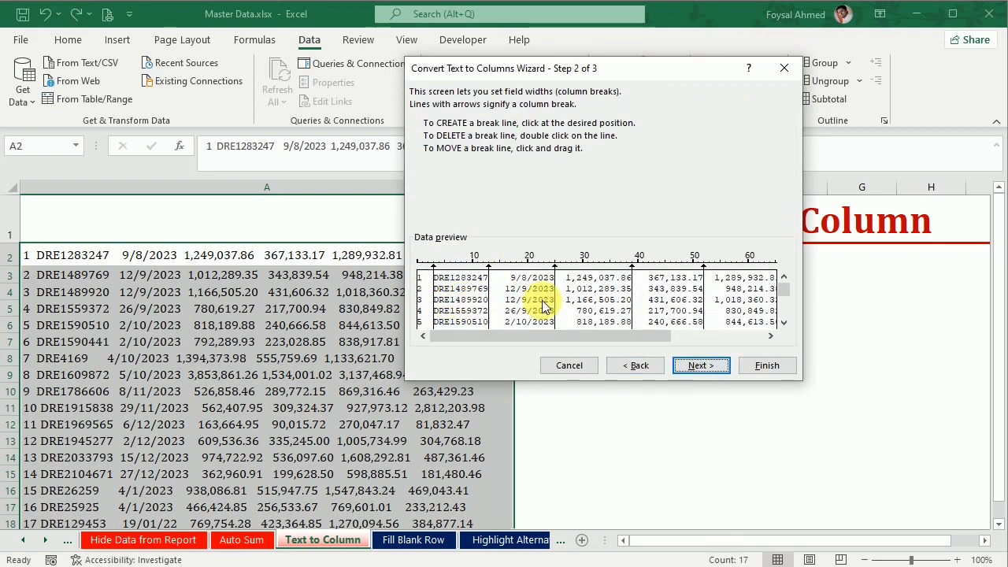
left_click(709, 371)
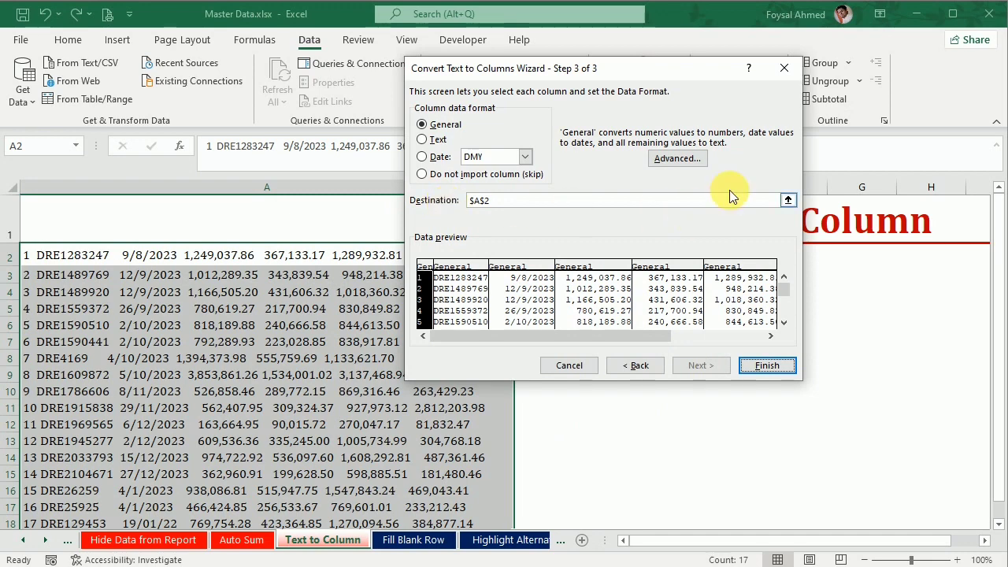
left_click(787, 200)
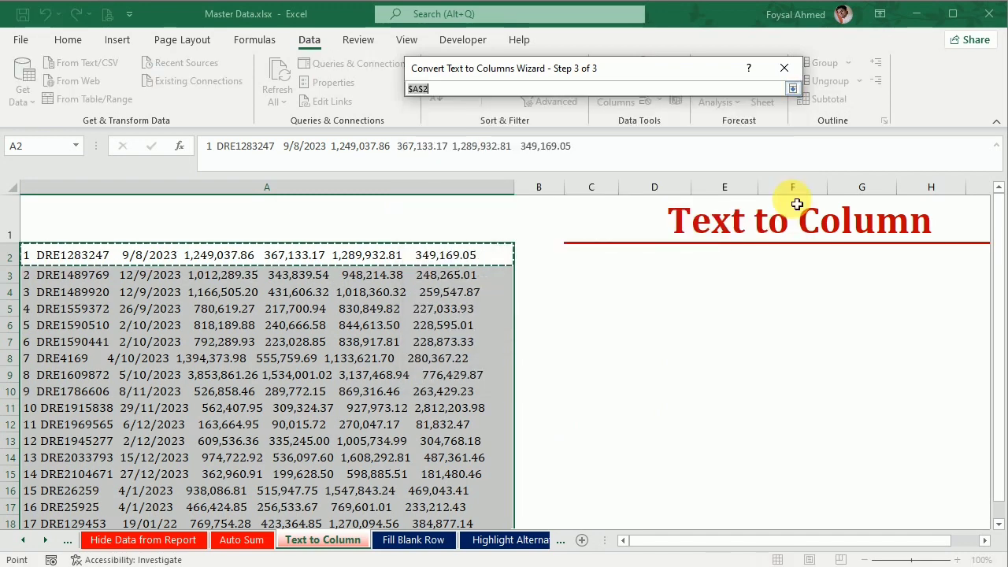
left_click(596, 266)
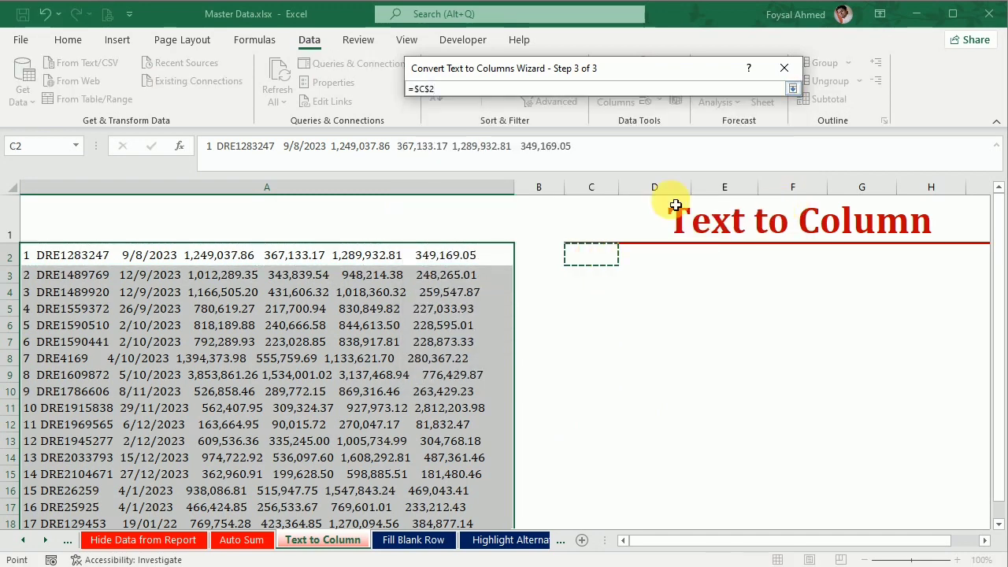
left_click(793, 88)
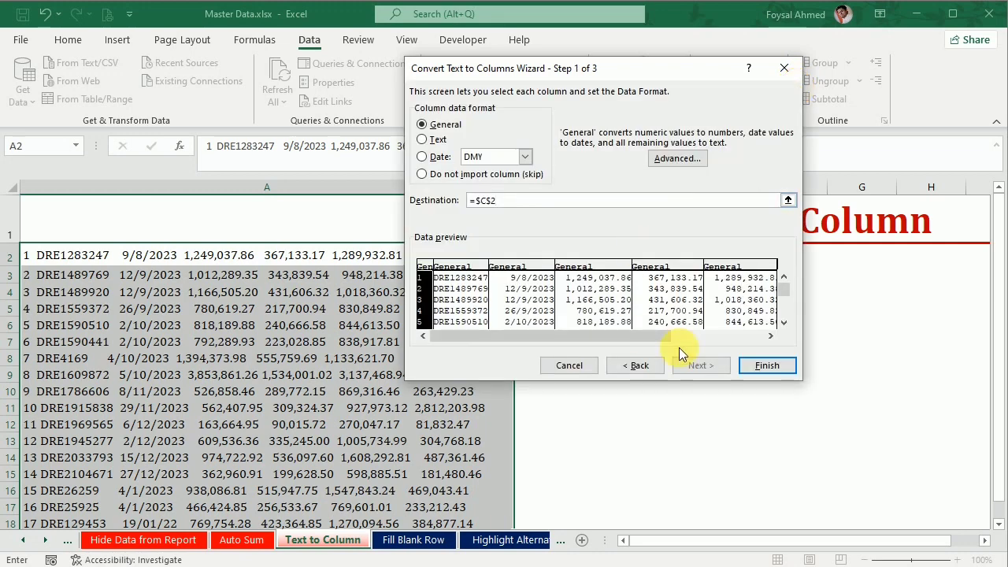
left_click(771, 368)
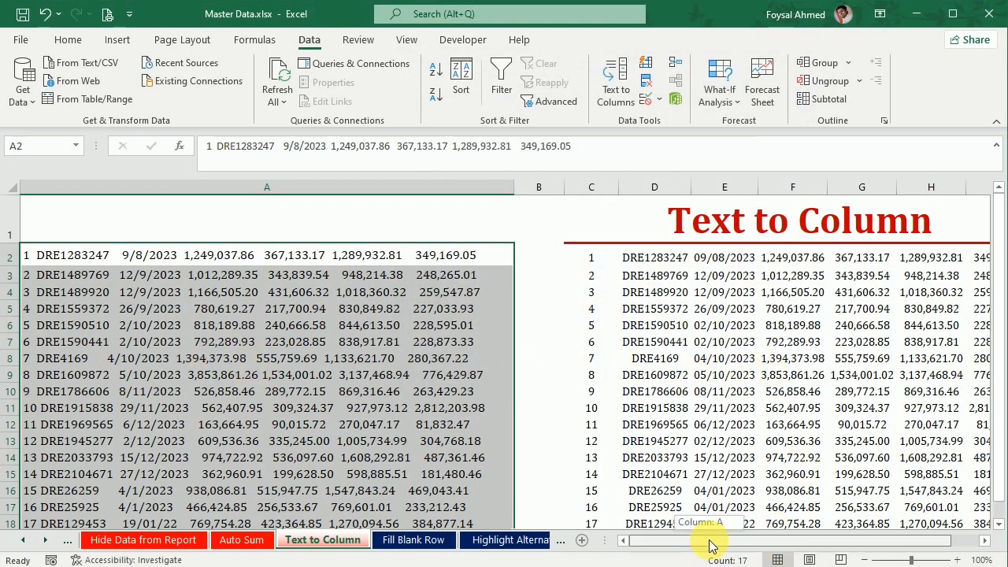
Review the split columns, checking the converted date in E7, then go to the Auto Sum sheet
left_click_drag(709, 542, 723, 542)
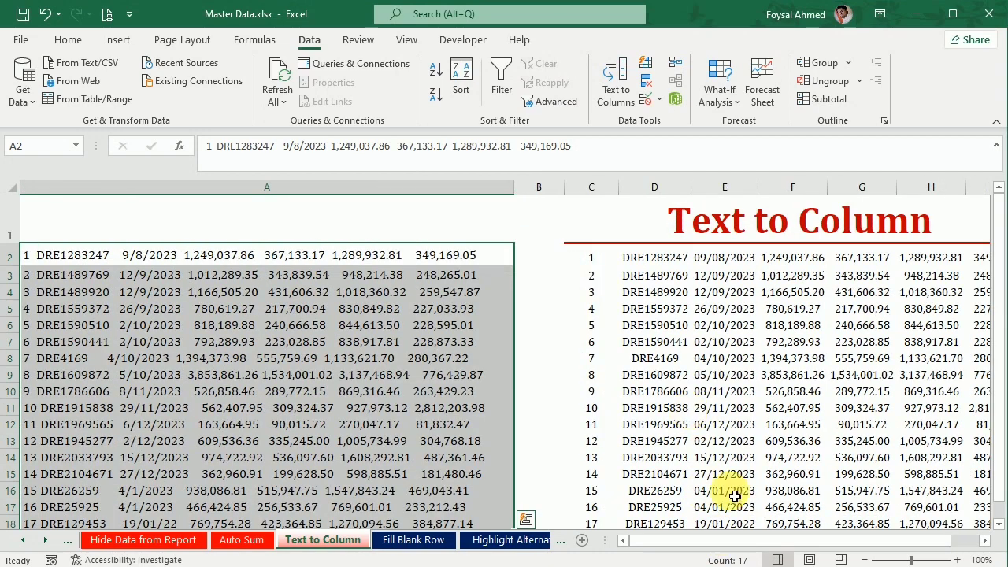
left_click(948, 540)
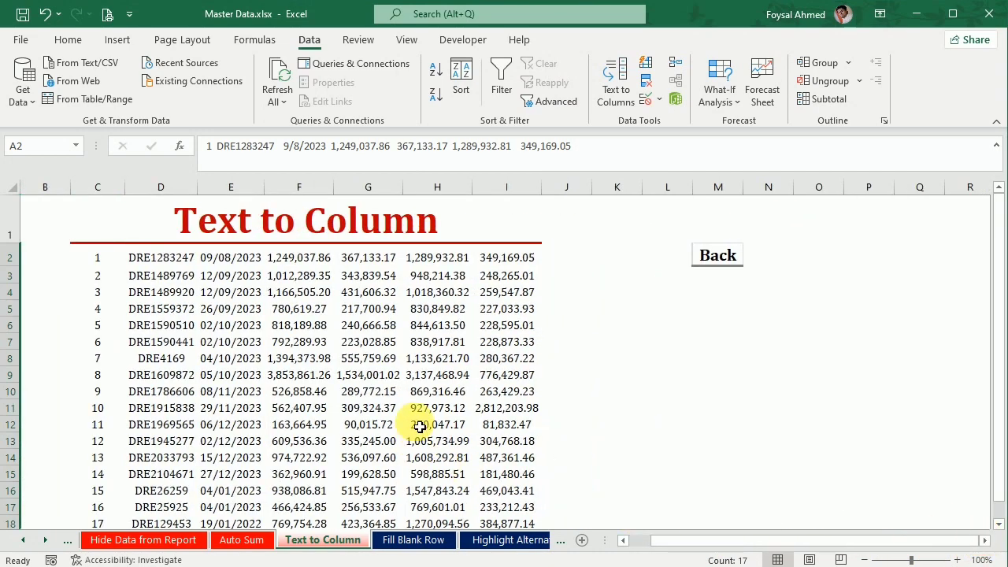
scroll(420, 427, "down", 1)
scroll(420, 427, "up", 1)
scroll(420, 426, "down", 1)
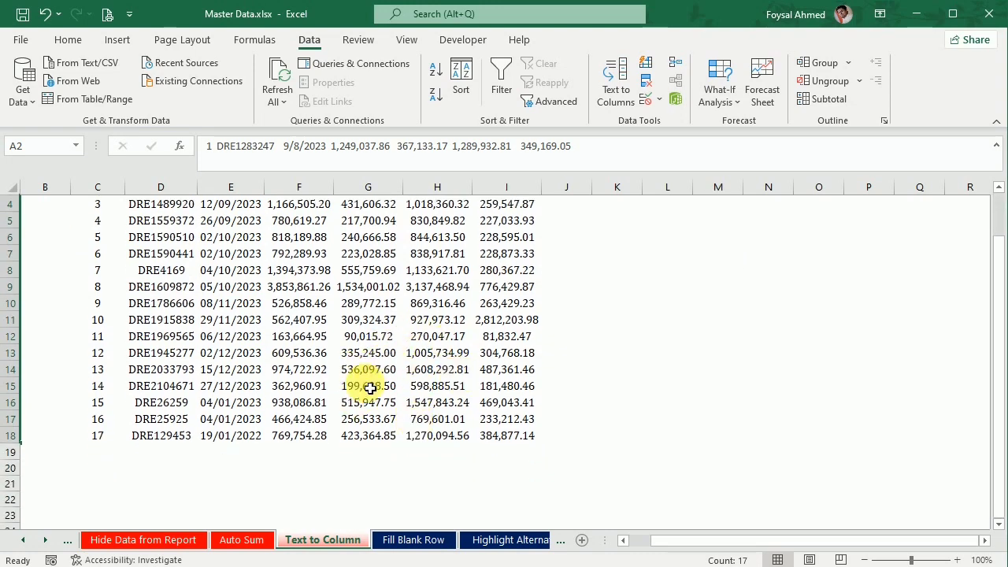
scroll(370, 398, "up", 1)
left_click_drag(837, 540, 811, 541)
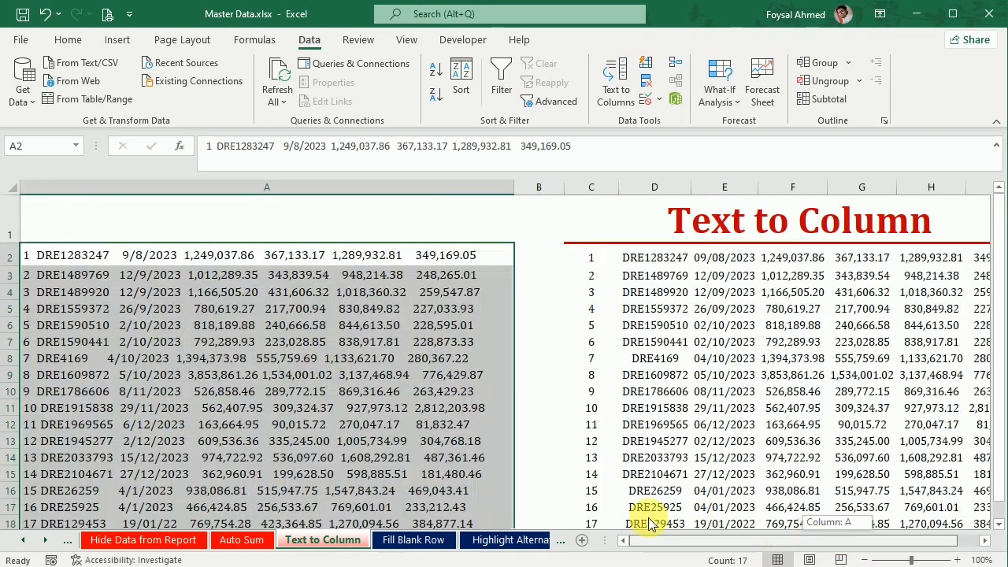
key("Down")
key("Down")
key("Down")
key("Down")
key("Down")
key("Down")
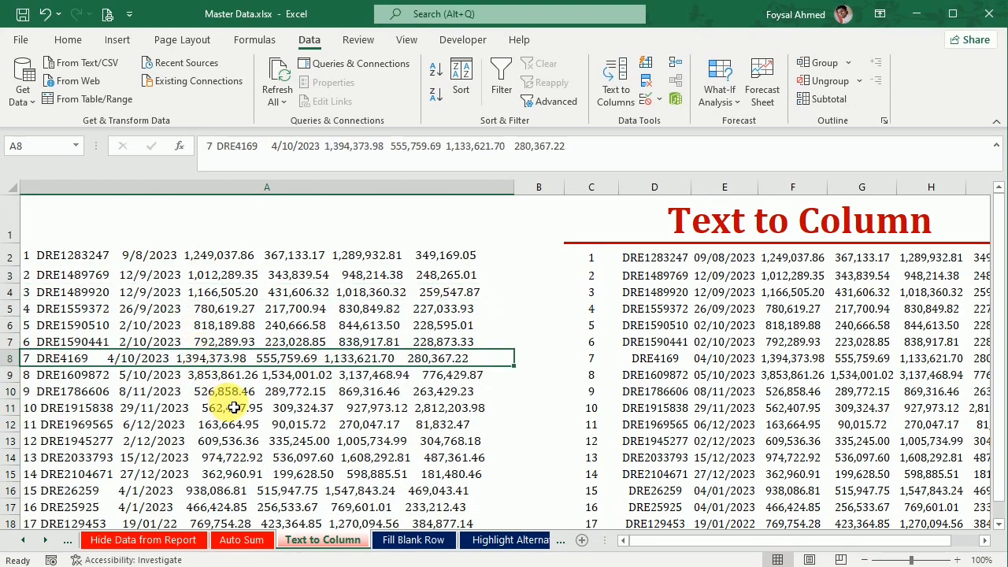
left_click(732, 345)
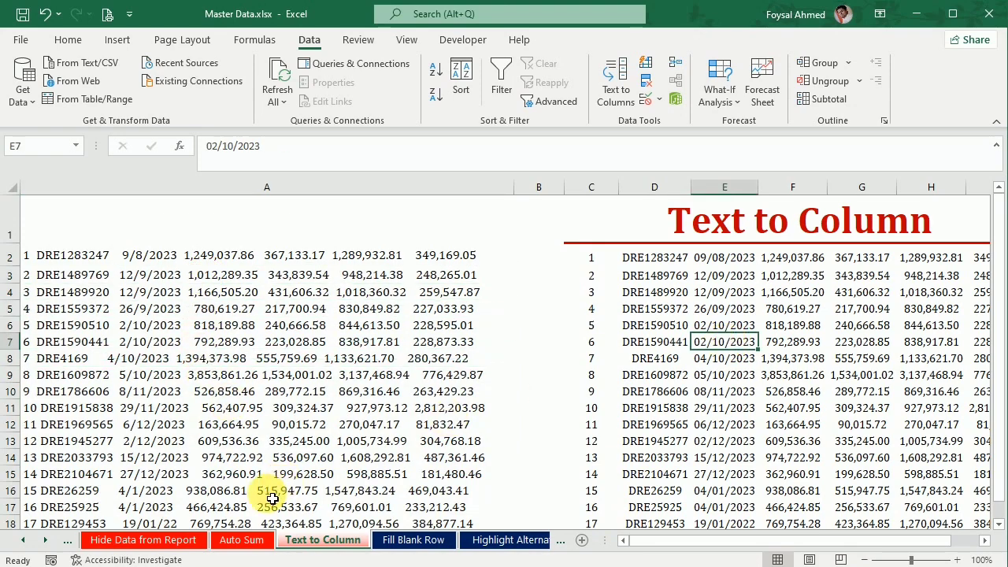
left_click(240, 540)
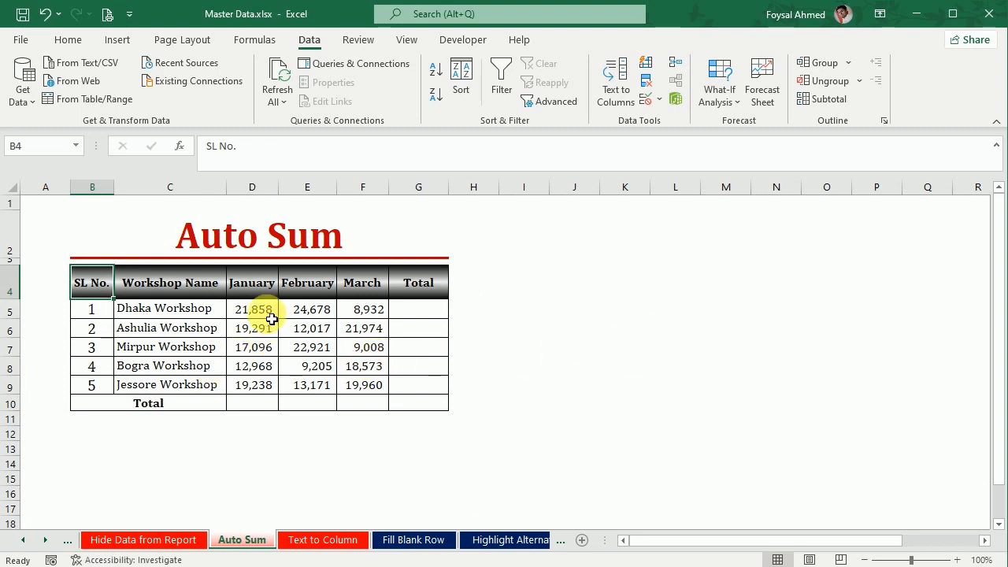
AutoSum the January figures into D10, copy it across the months, and total Dhaka Workshop's row
left_click_drag(254, 309, 261, 404)
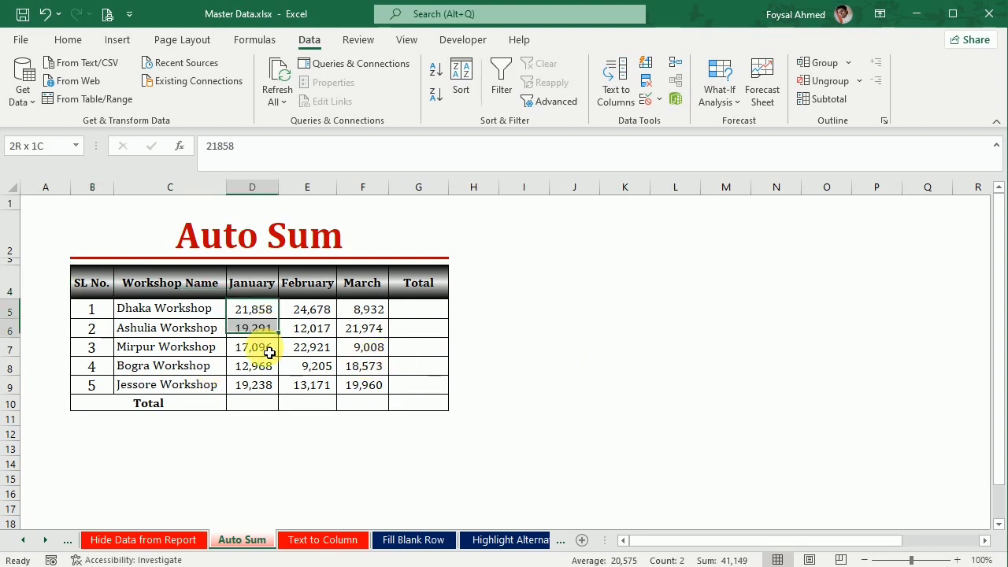
left_click(64, 41)
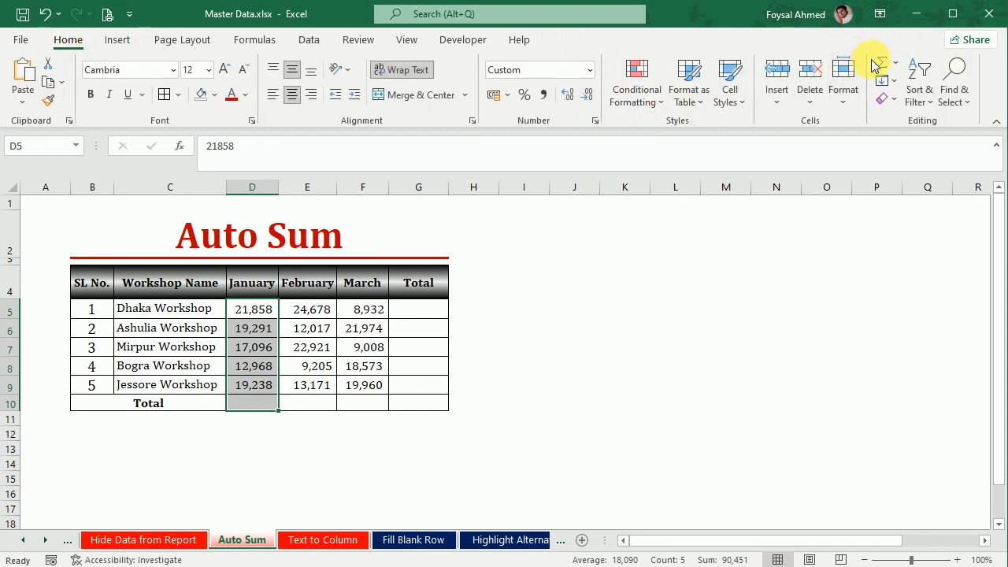
left_click(881, 67)
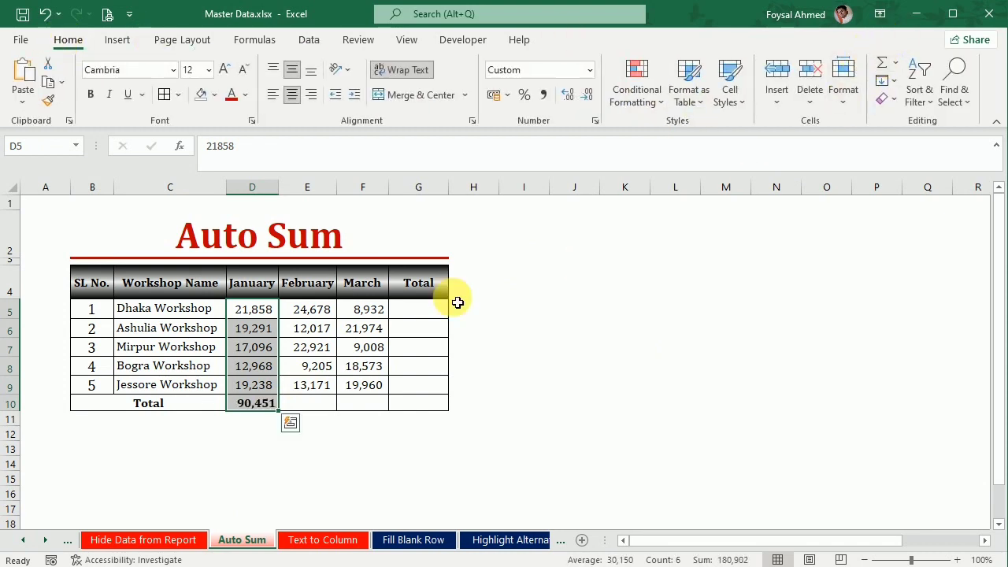
left_click(270, 406)
left_click_drag(283, 419, 434, 415)
left_click_drag(252, 310, 311, 310)
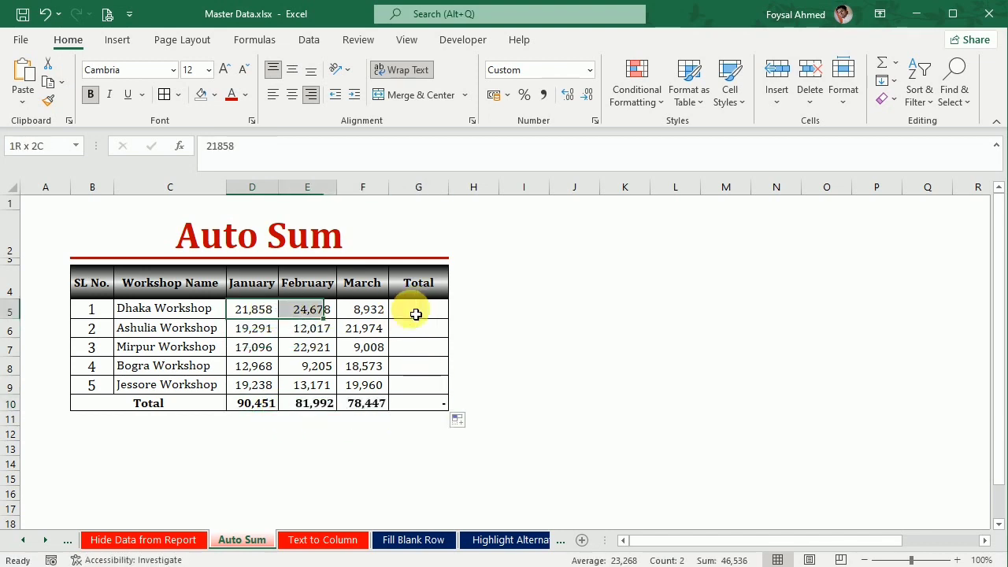
left_click_drag(415, 315, 370, 312)
left_click(881, 63)
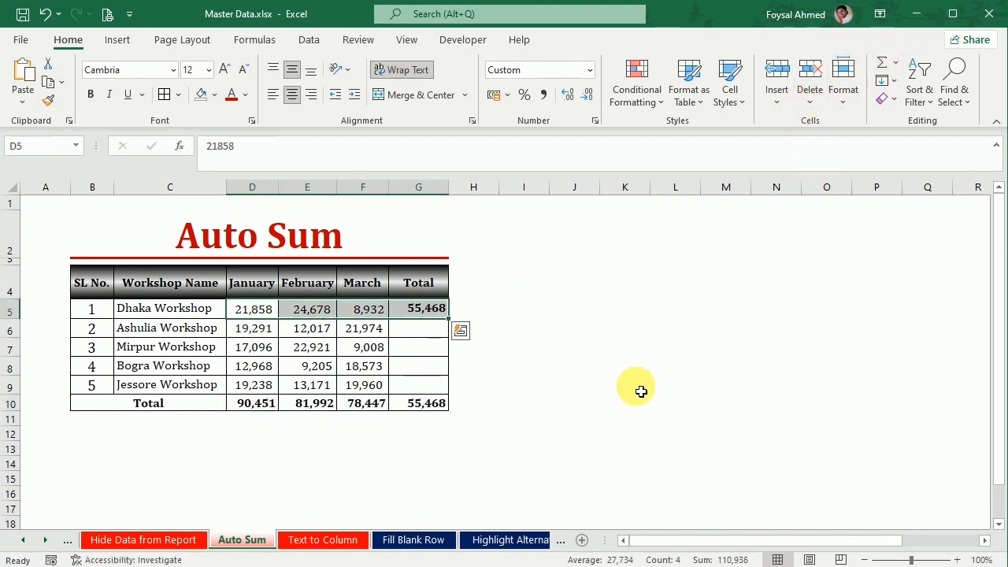
Undo those totals and select D5:G10, the figures plus the empty Total row and column
left_click(642, 391)
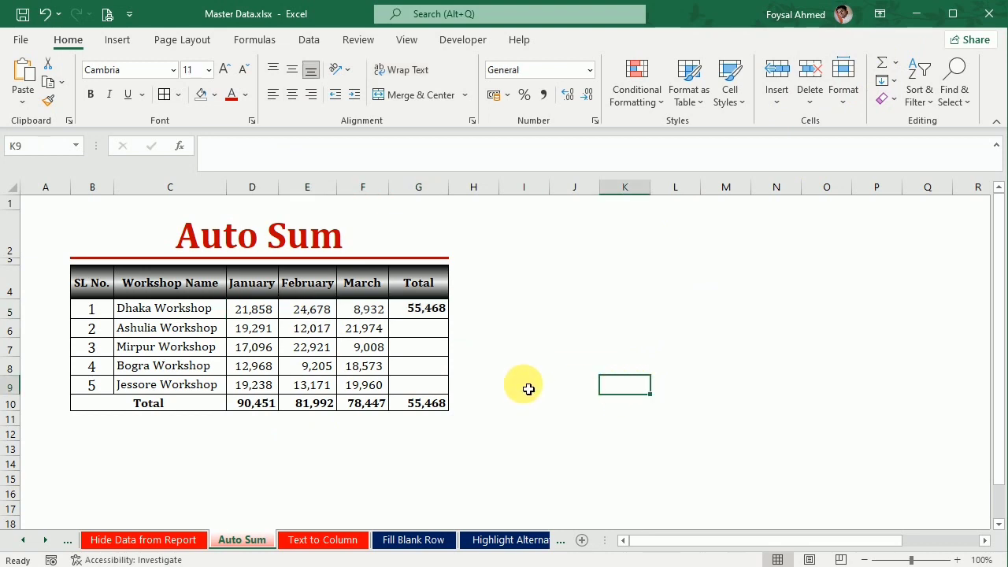
key("ctrl+z")
key("ctrl+z")
key("ctrl+z")
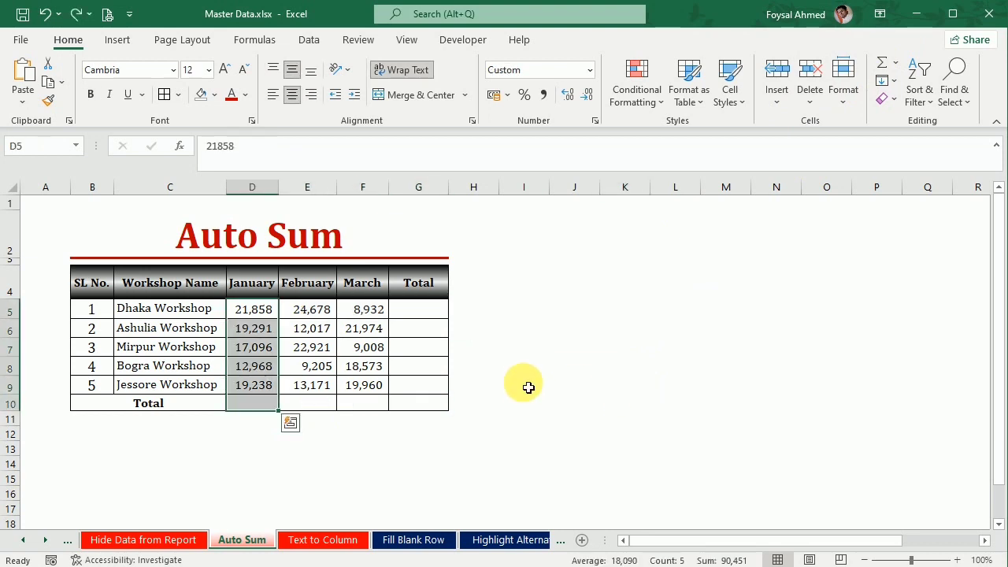
left_click(564, 386)
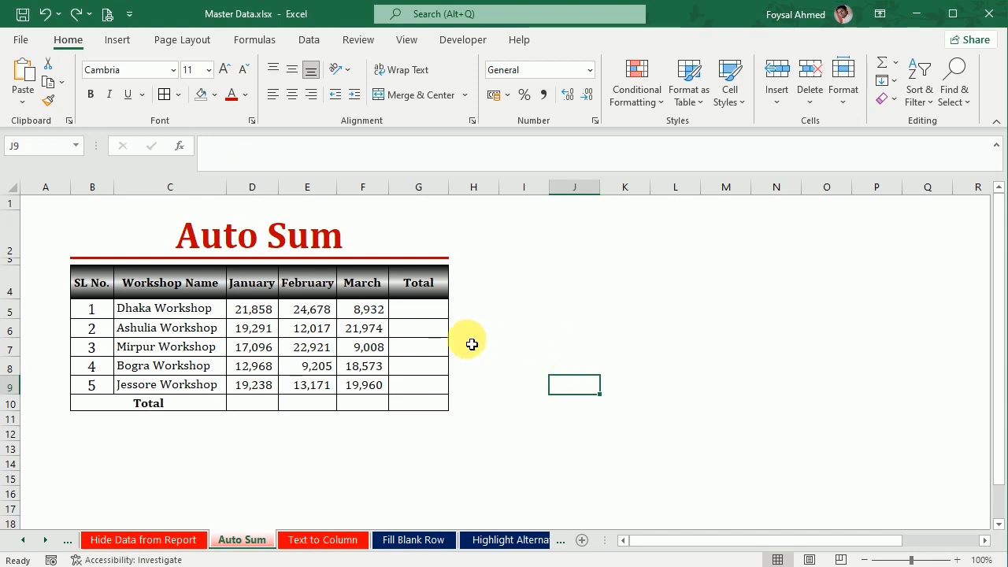
left_click_drag(254, 310, 439, 413)
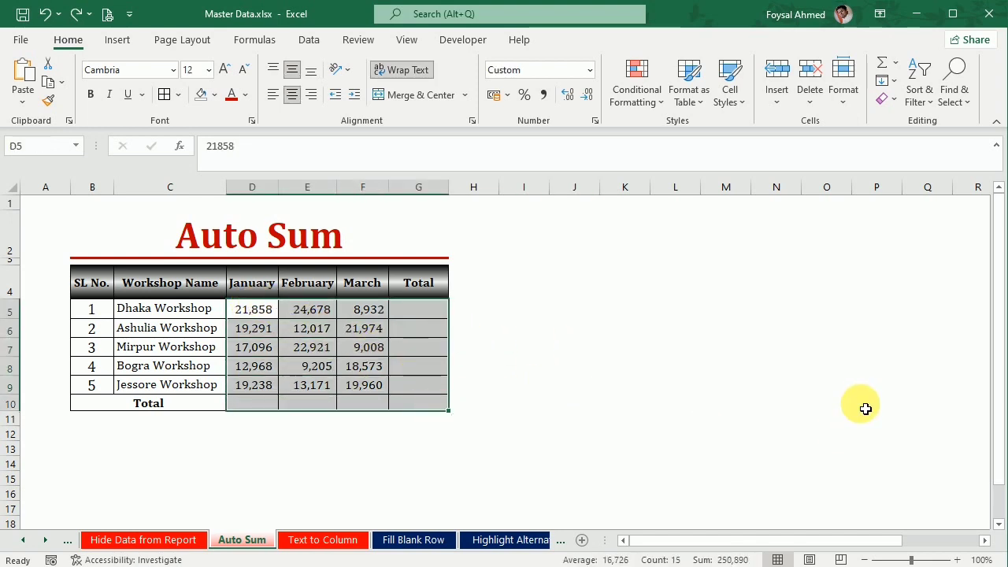
Apply AutoSum (Alt+=) to D5:G10, undo, and reapply it for a 250,890 grand total
key("alt+equal")
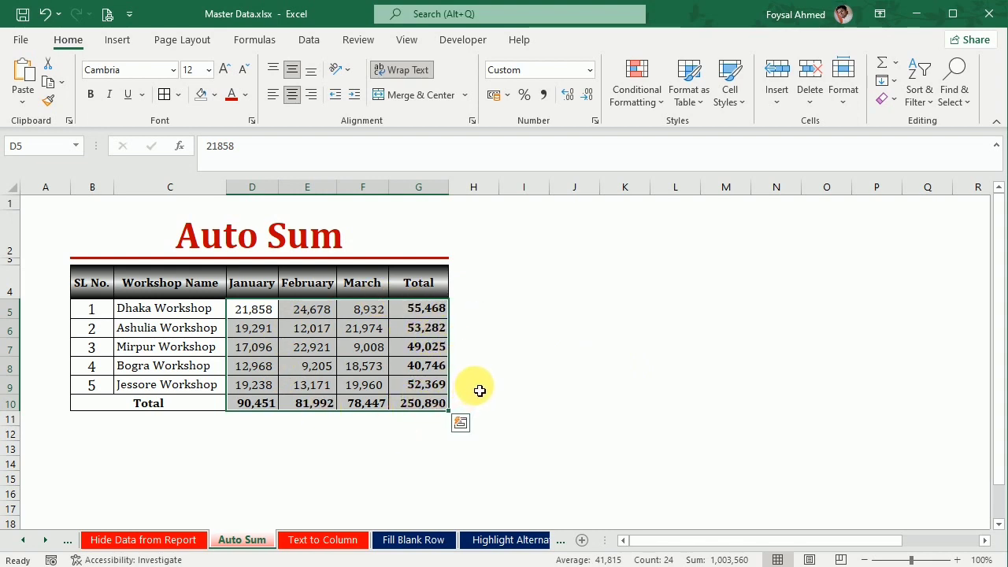
left_click(517, 335)
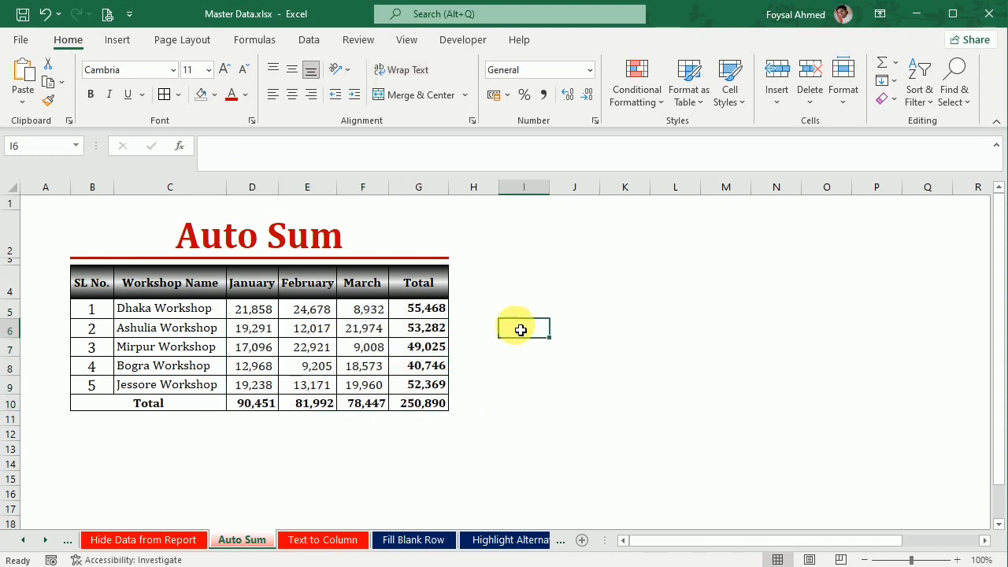
key("ctrl+z")
left_click(536, 363)
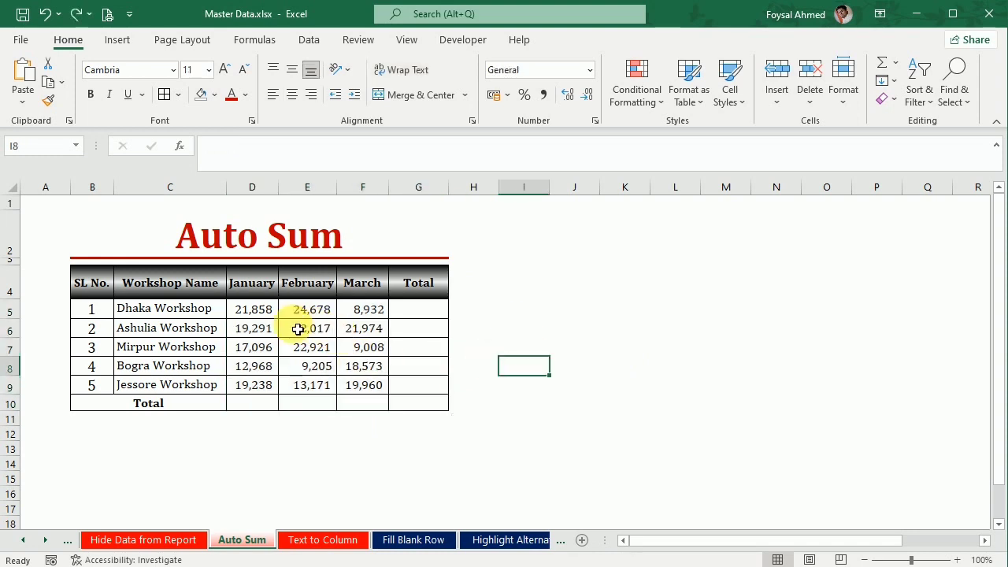
left_click_drag(256, 311, 431, 406)
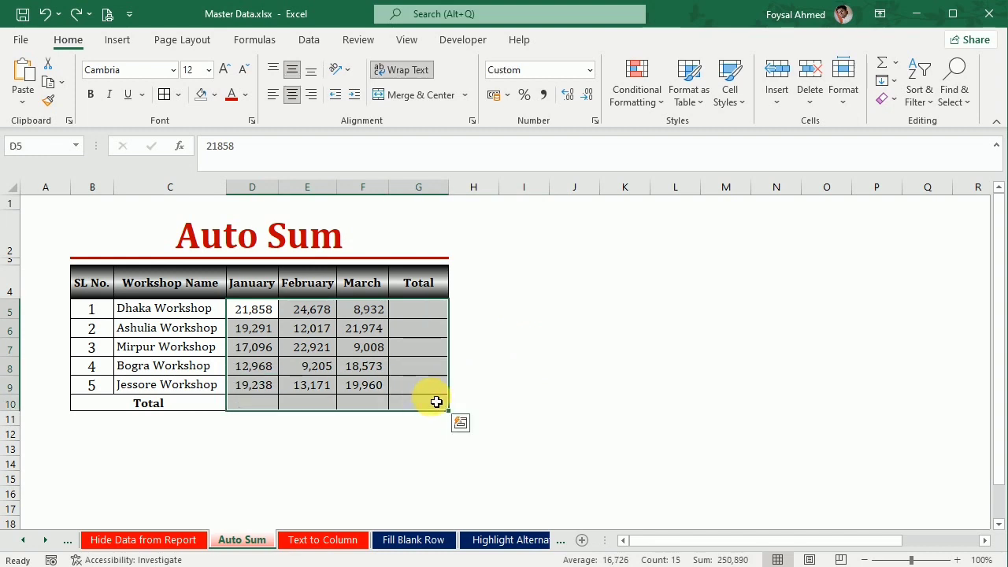
key("alt+equal")
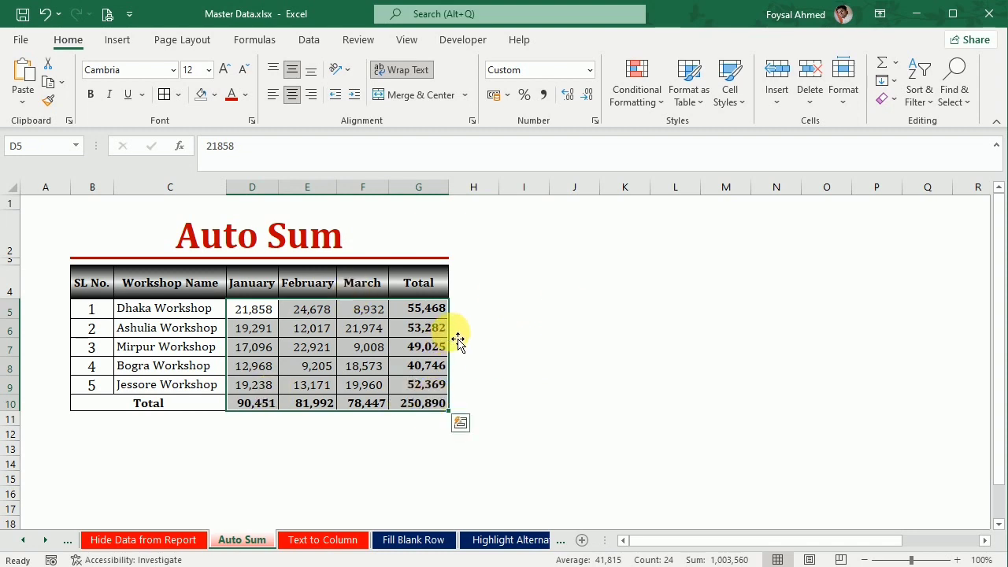
On the Hide Data from Report sheet, select the March–June values D5:G7
left_click(152, 542)
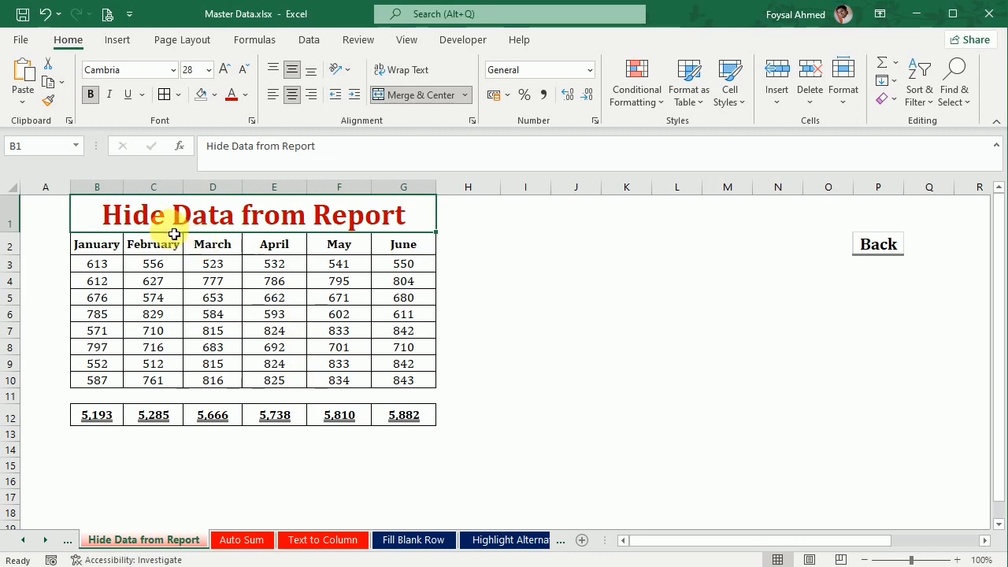
left_click(212, 329)
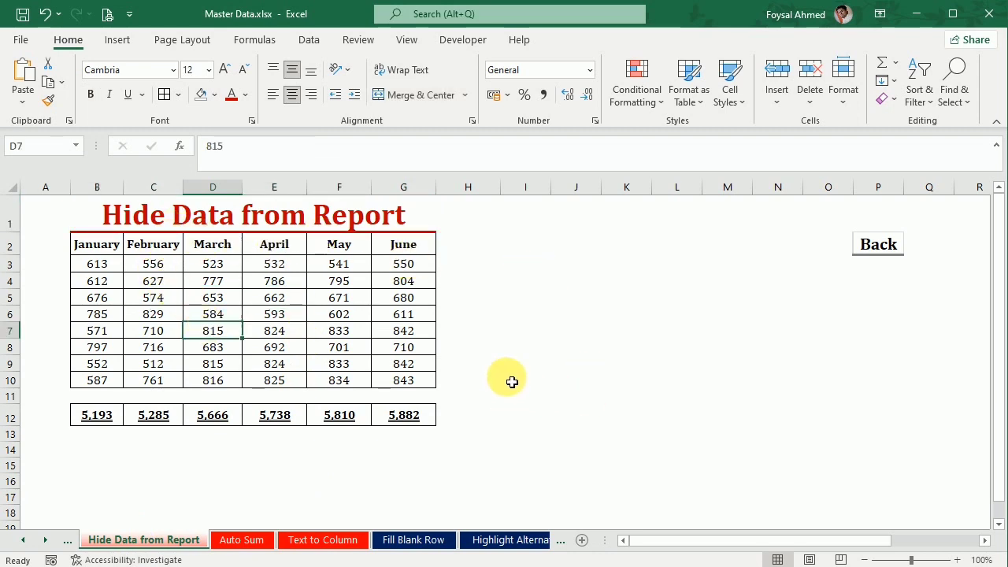
left_click(219, 302)
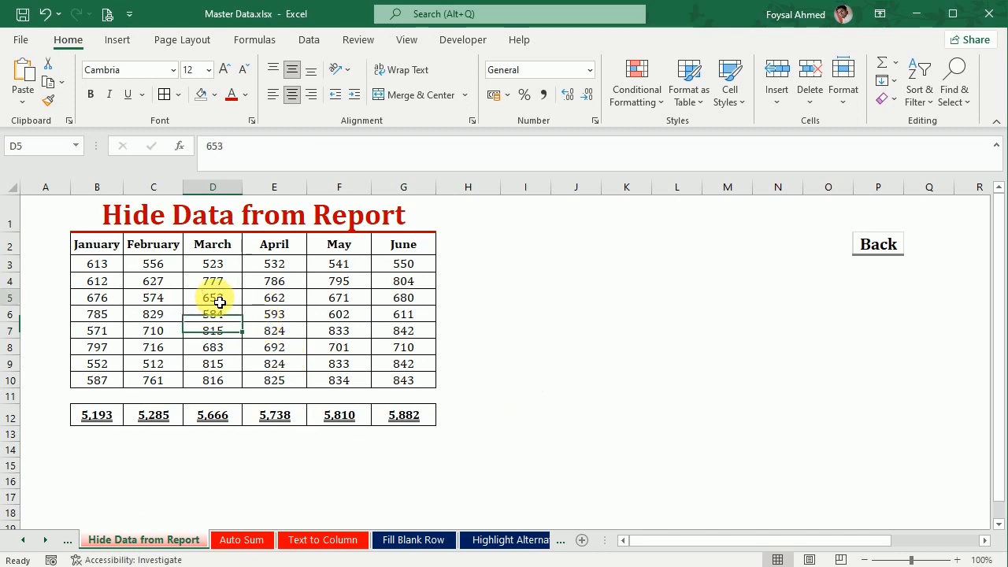
left_click_drag(219, 303, 400, 331)
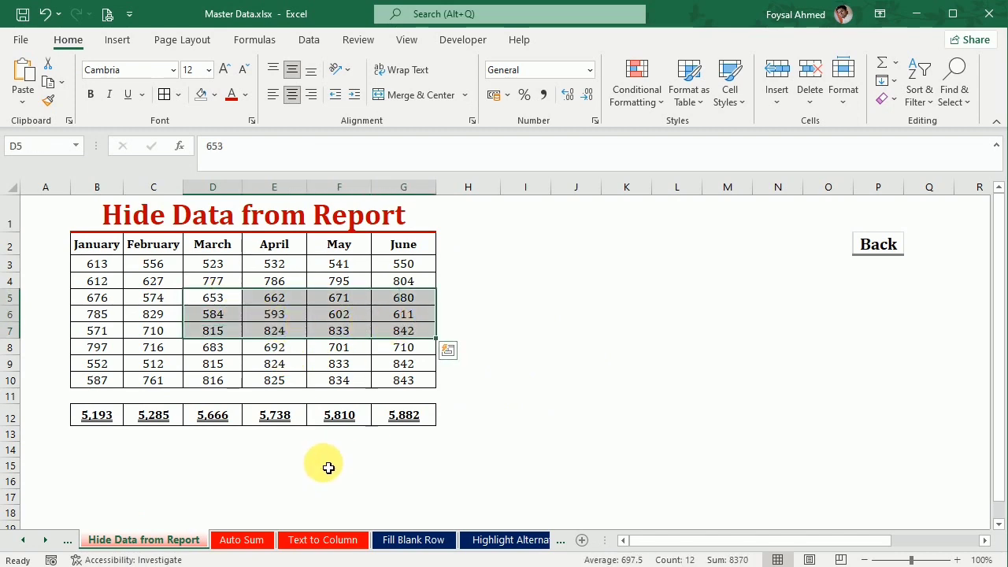
Give the selected cells the custom number format ;;; so they appear blank
left_click(595, 122)
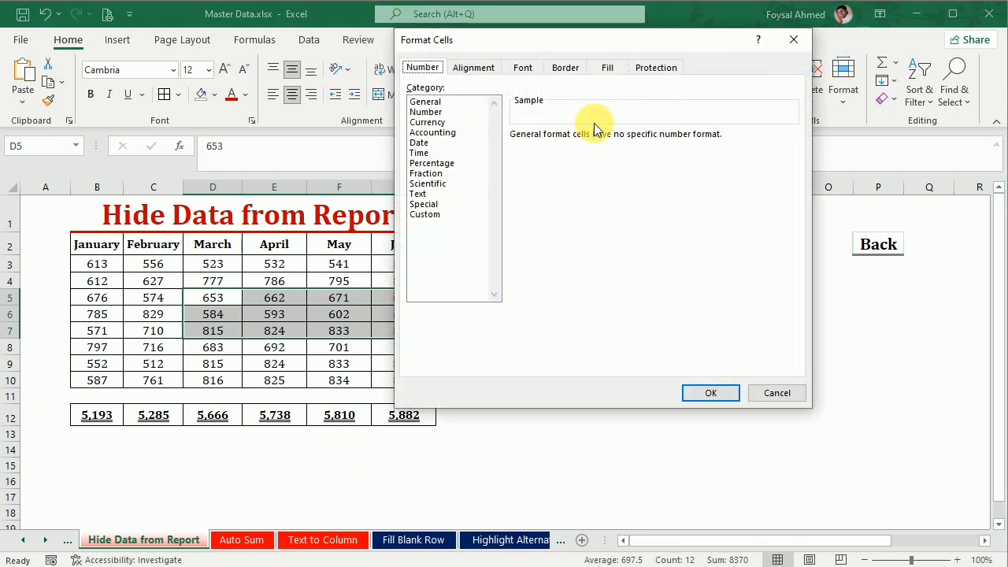
left_click(424, 214)
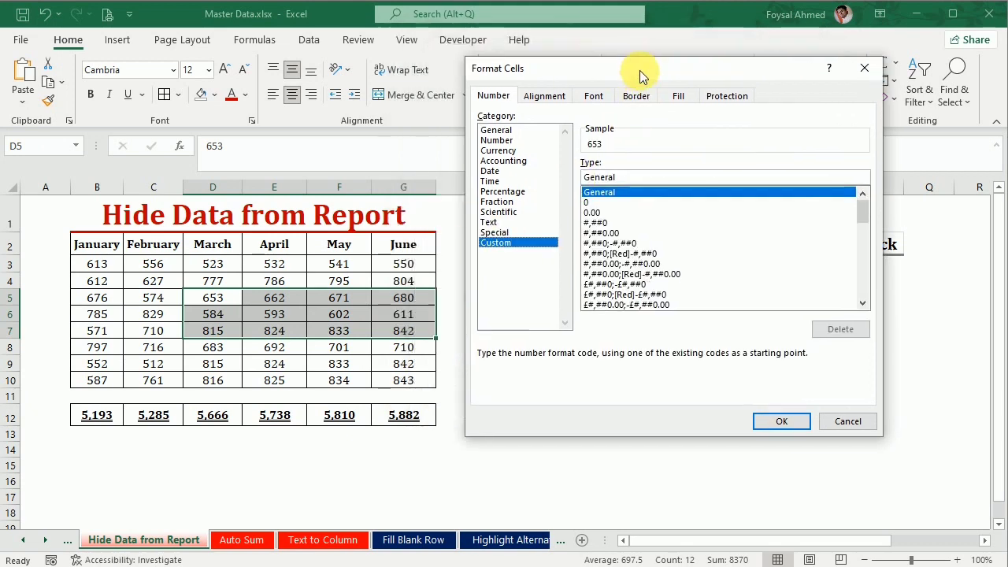
left_click_drag(567, 46, 683, 94)
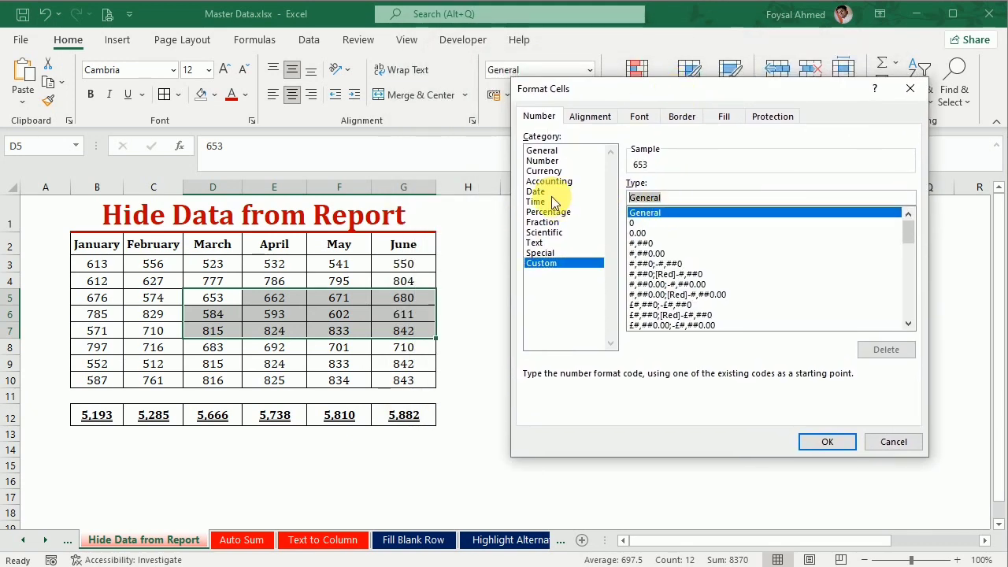
type(";;")
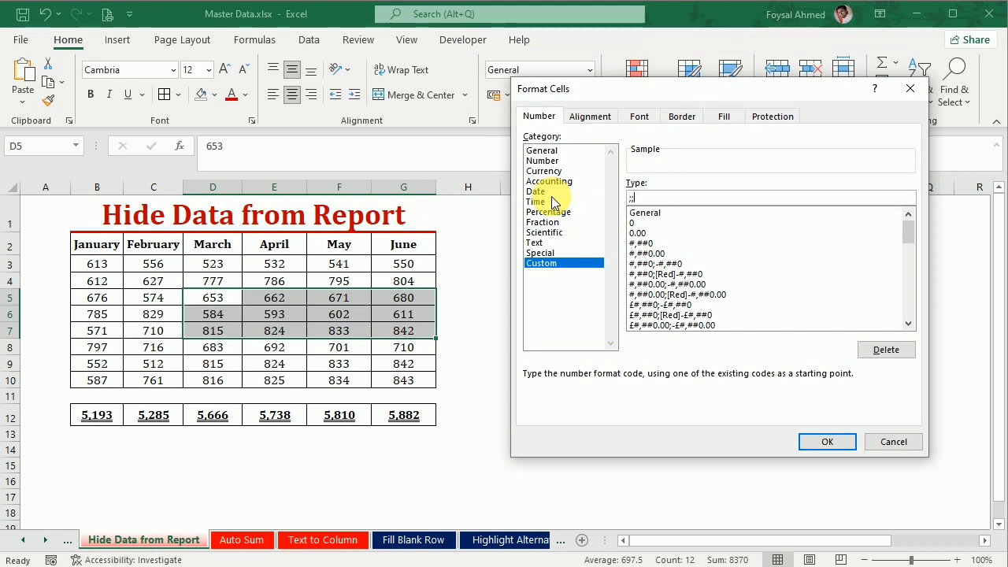
type(";")
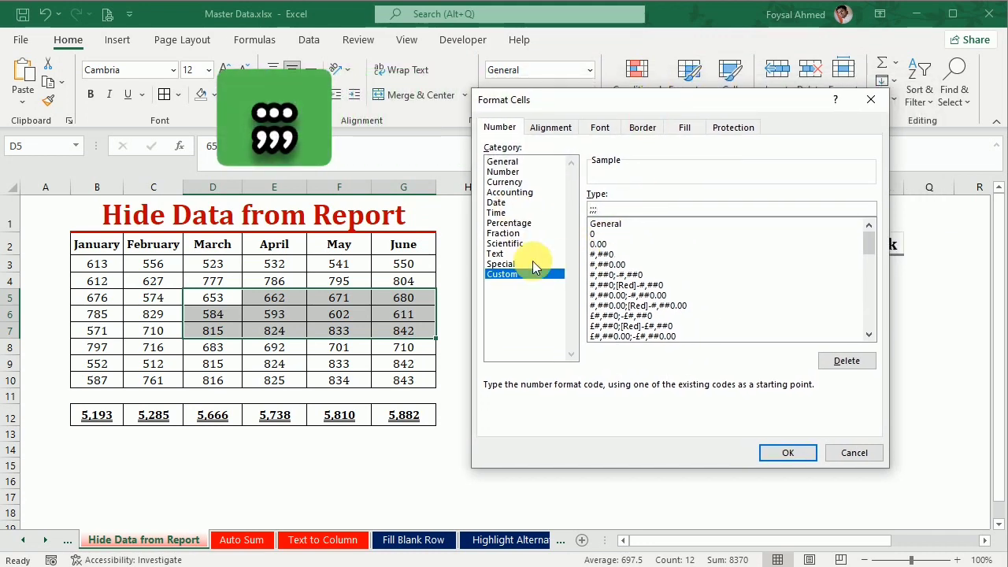
left_click(785, 456)
left_click(727, 433)
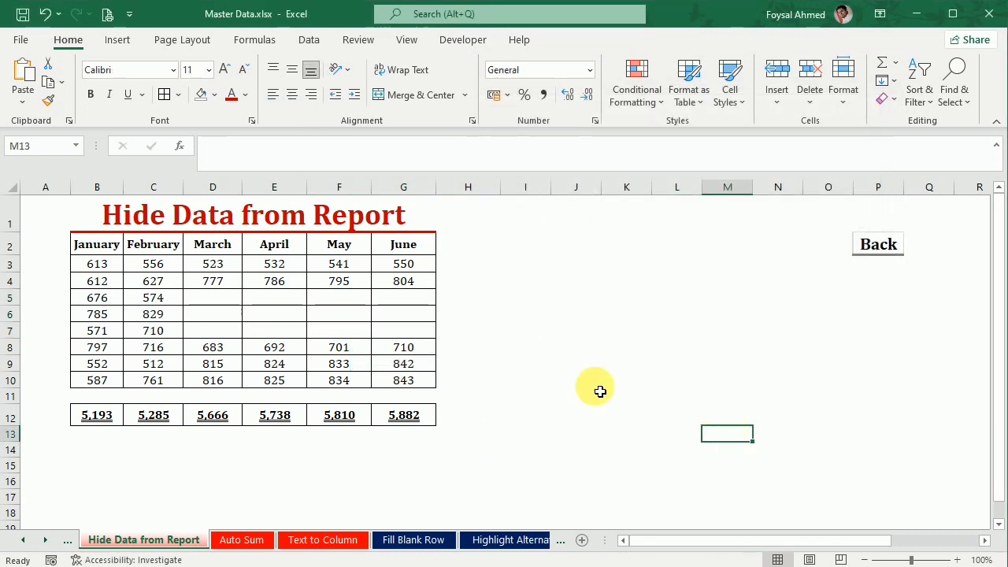
left_click(207, 301)
left_click(268, 299)
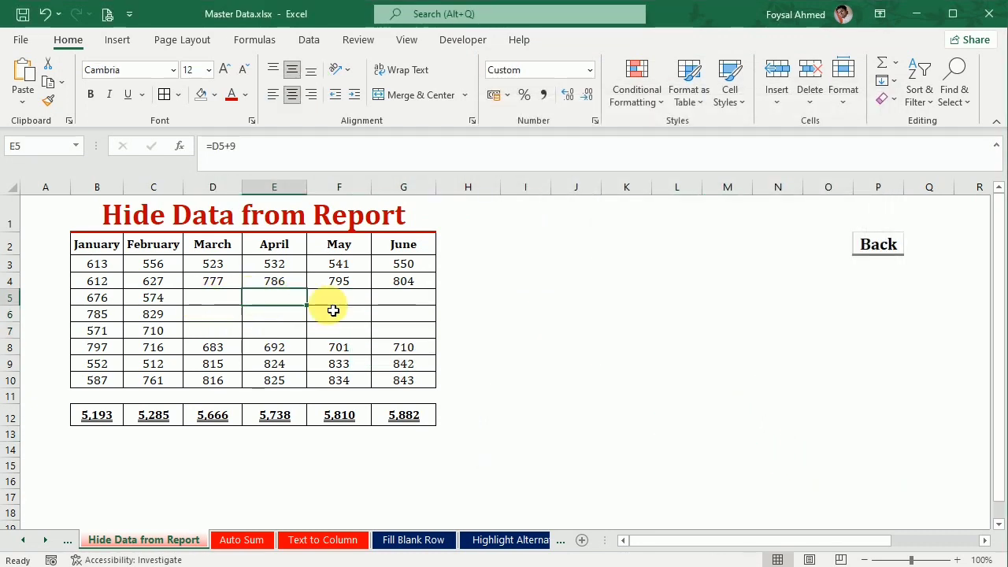
left_click(335, 301)
left_click(402, 315)
left_click(394, 331)
left_click(260, 331)
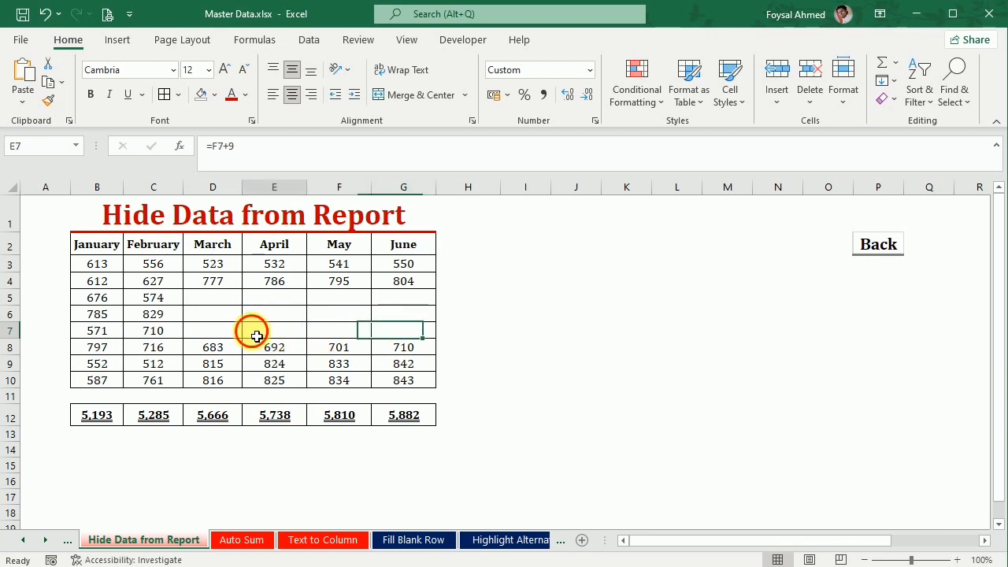
left_click(214, 338)
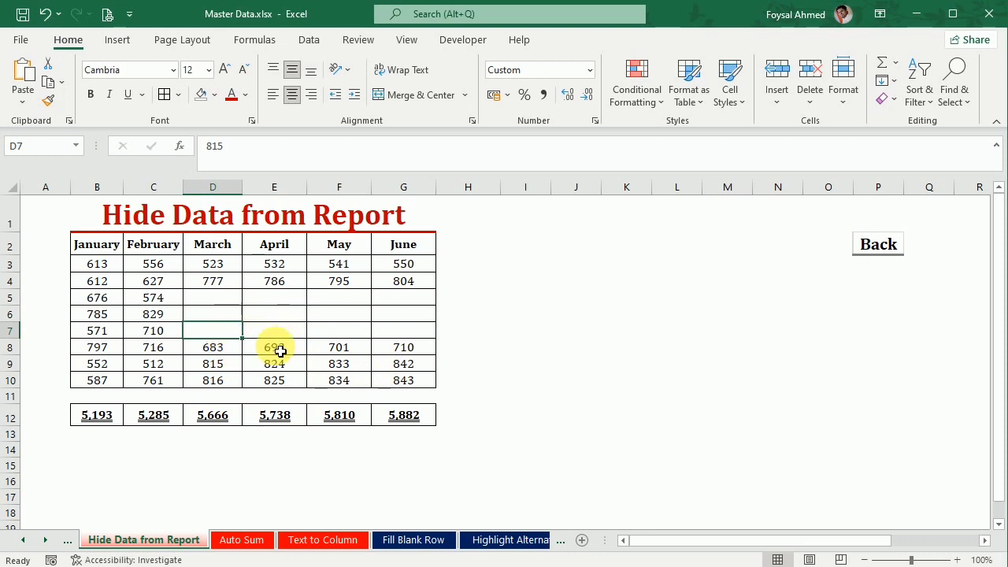
left_click_drag(214, 300, 392, 337)
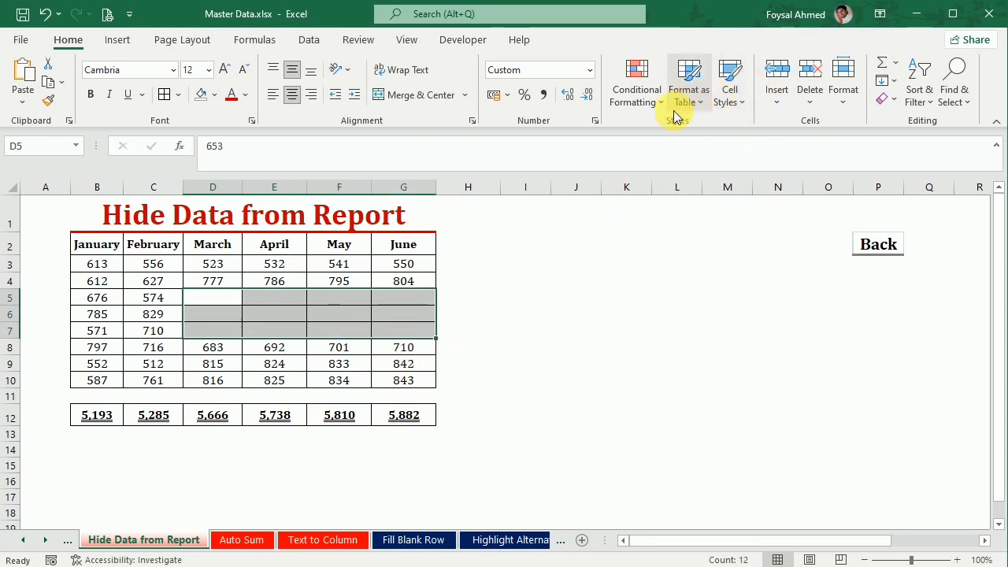
Delete the ;;; custom format code so values like 653 and 842 show again
left_click(596, 122)
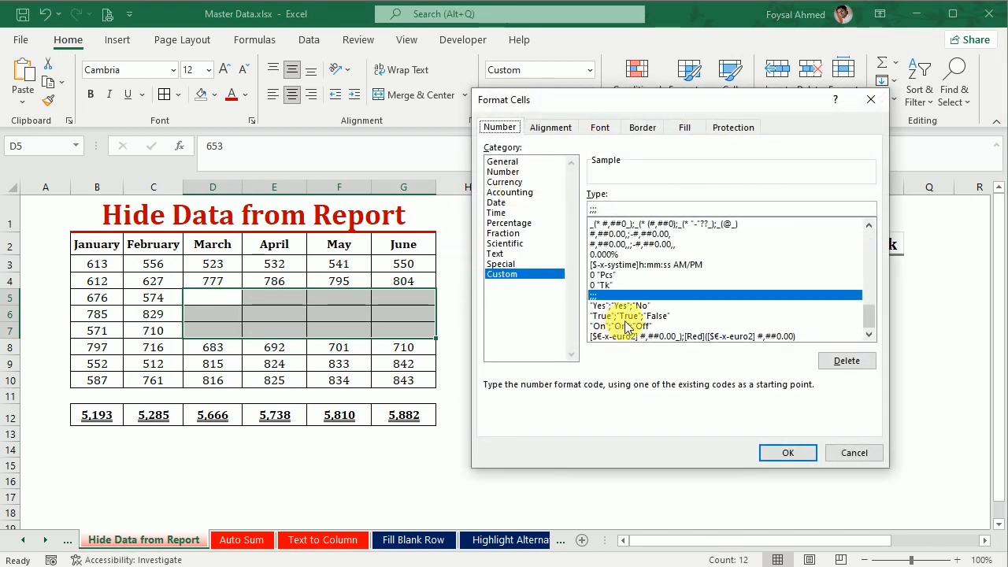
double_click(623, 208)
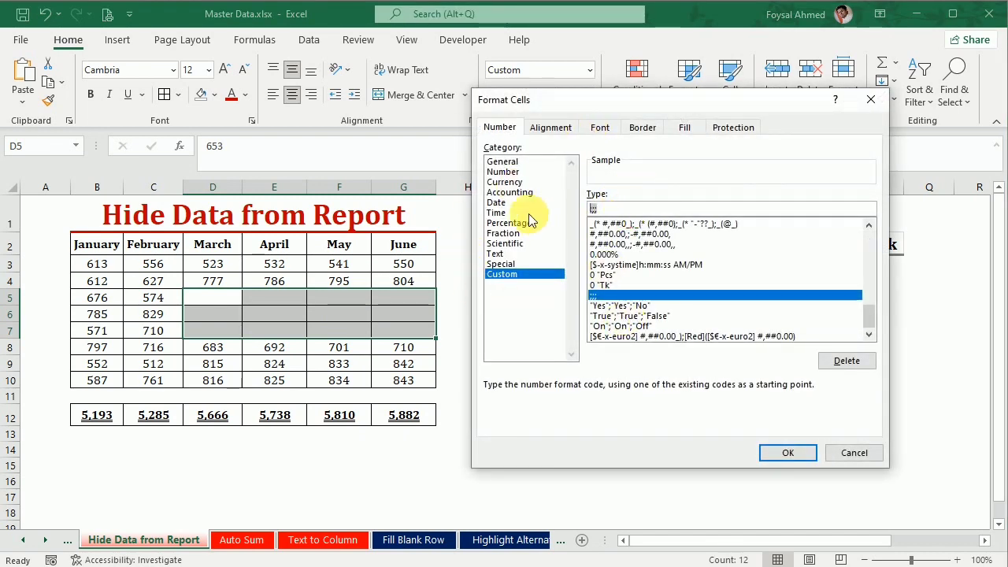
key("Delete")
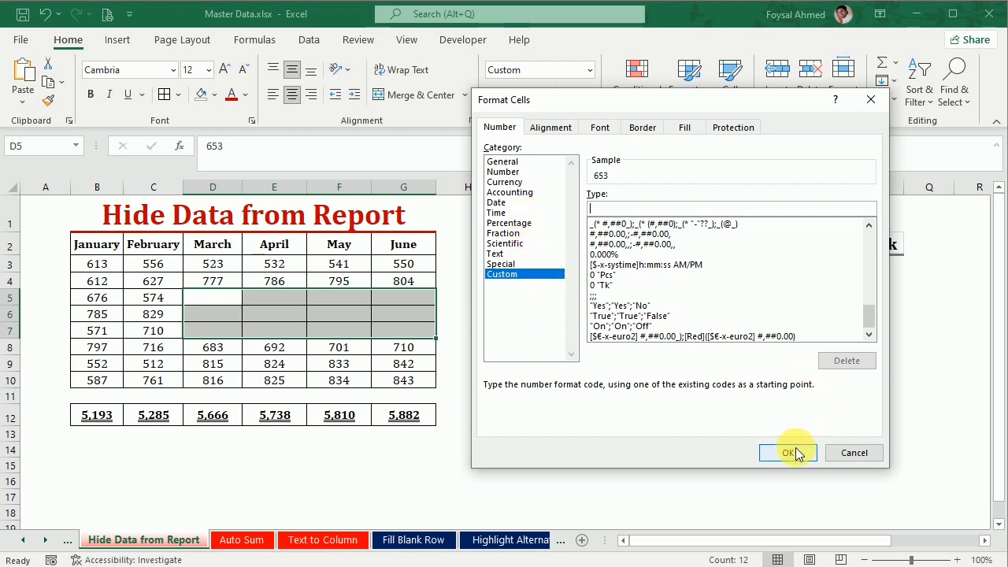
left_click(790, 453)
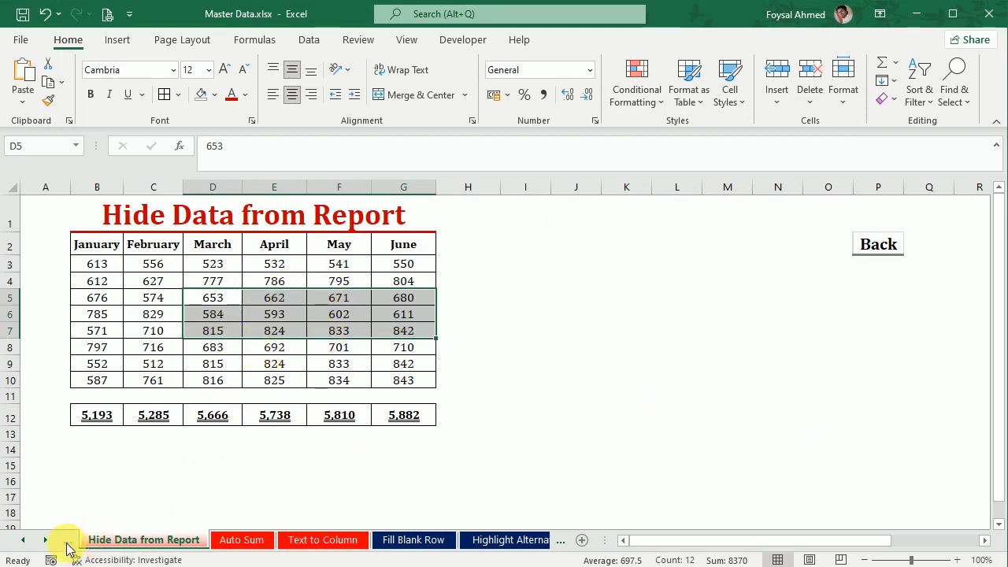
On the Auto Fit Row & Column sheet, widen the Sales, Collection and Due columns, then undo the changes
left_click(67, 541)
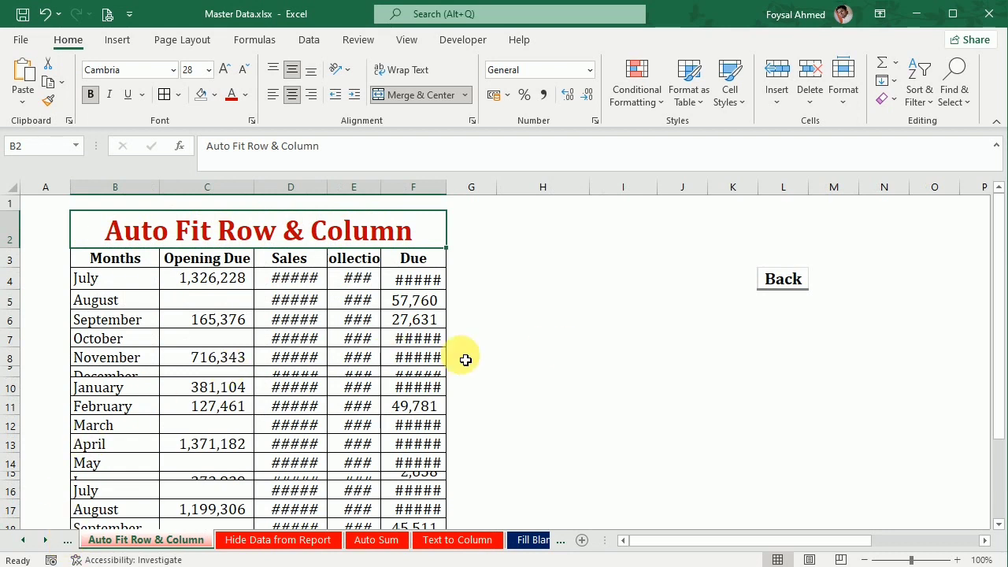
left_click_drag(334, 189, 336, 189)
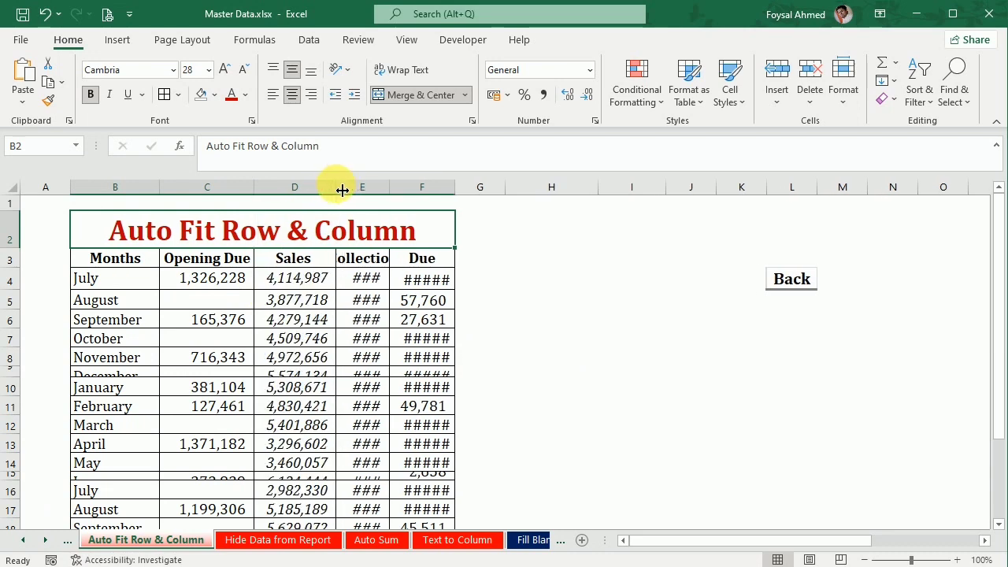
left_click_drag(410, 192, 408, 192)
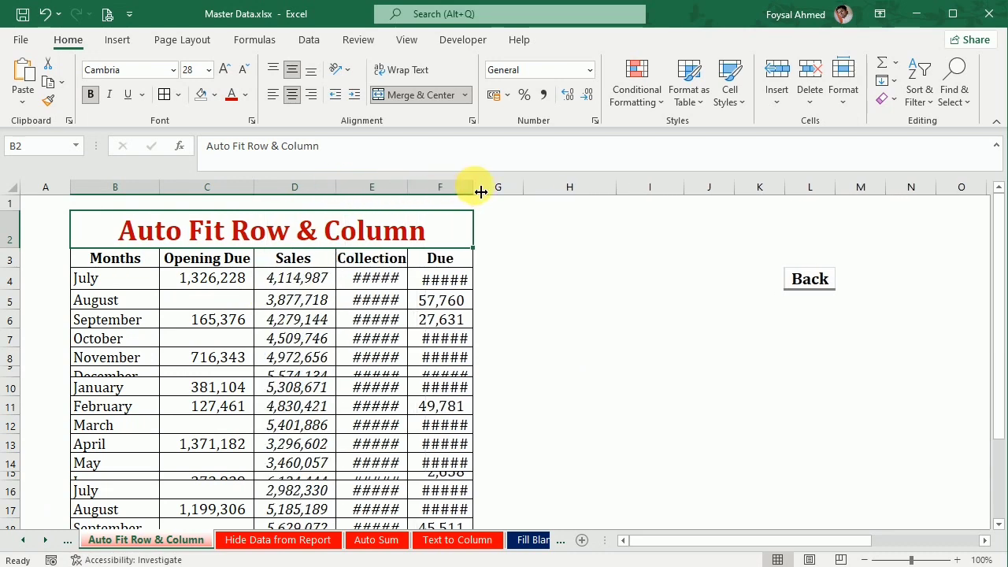
left_click_drag(473, 192, 495, 193)
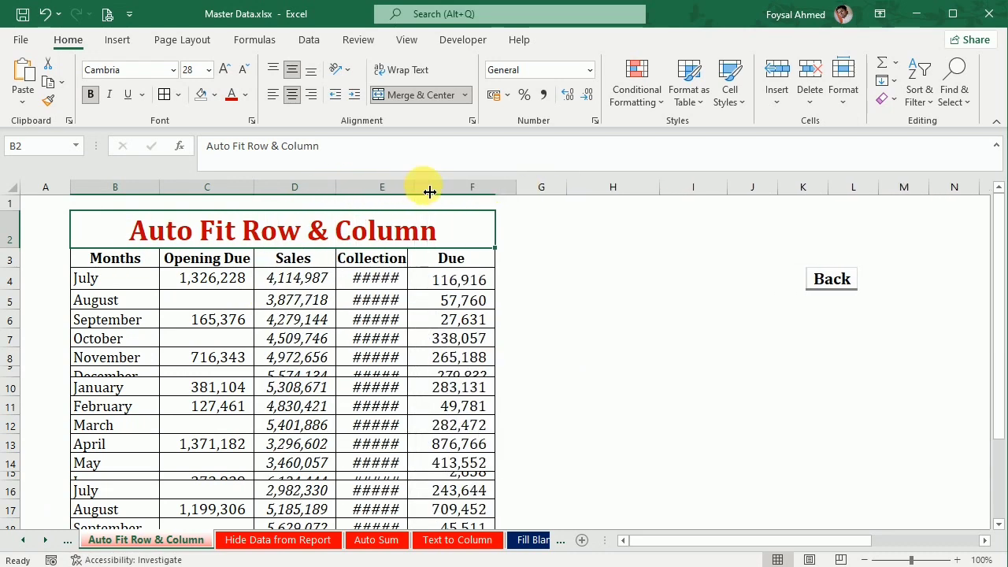
left_click_drag(411, 192, 429, 193)
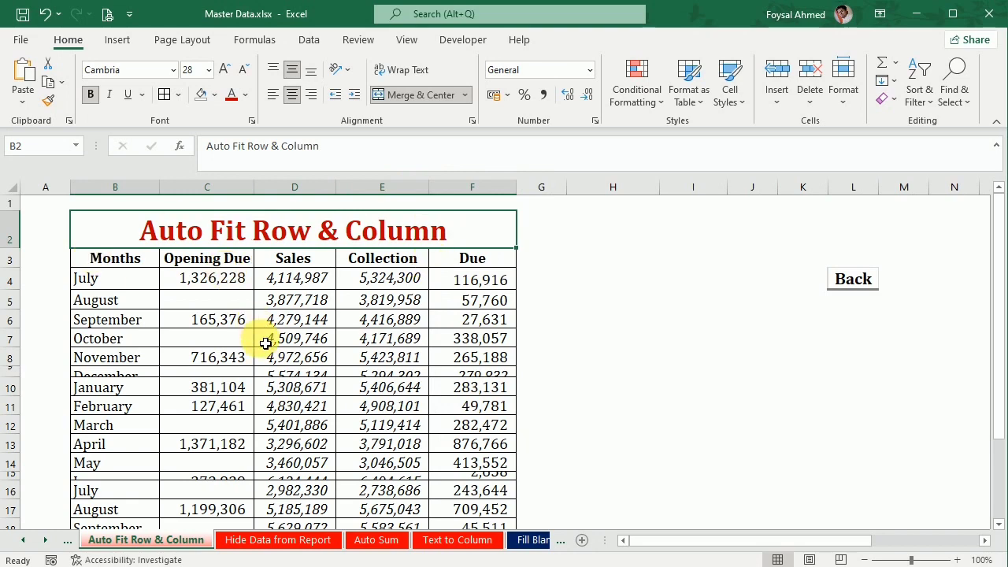
key("ctrl+z")
key("ctrl+z")
key("ctrl+z")
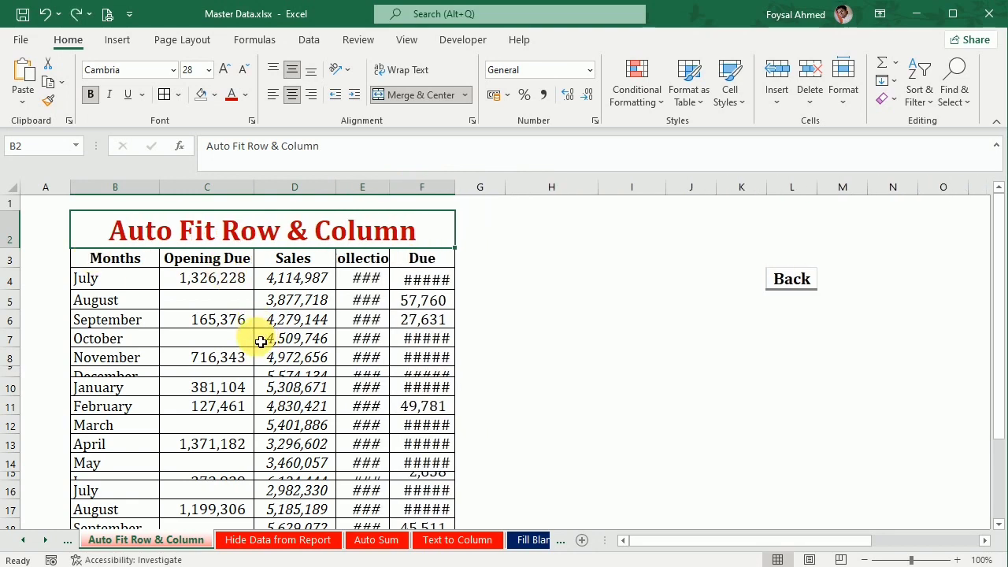
key("ctrl+z")
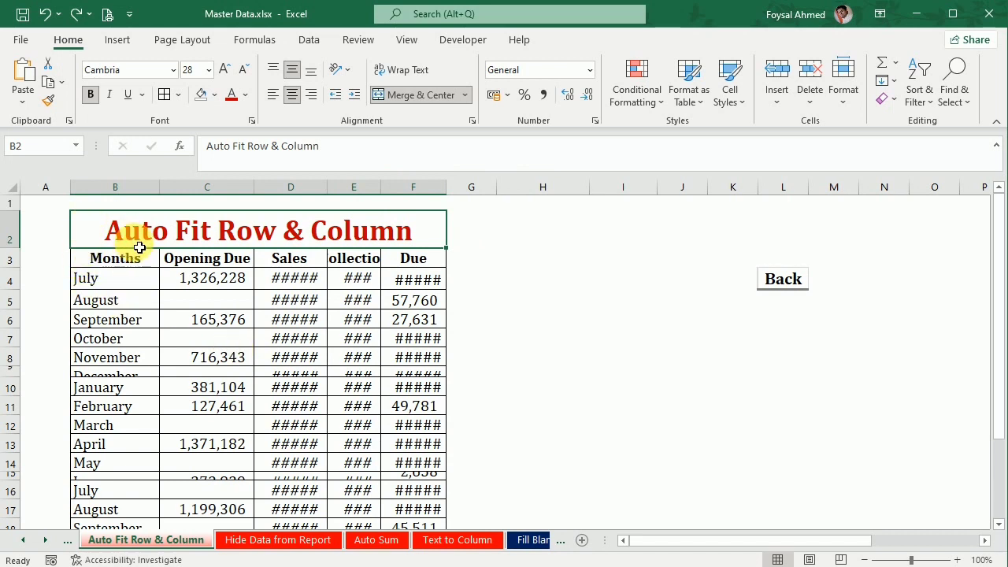
Revert the merged title in row 2 and select columns B through F
left_click(400, 96)
left_click(288, 338)
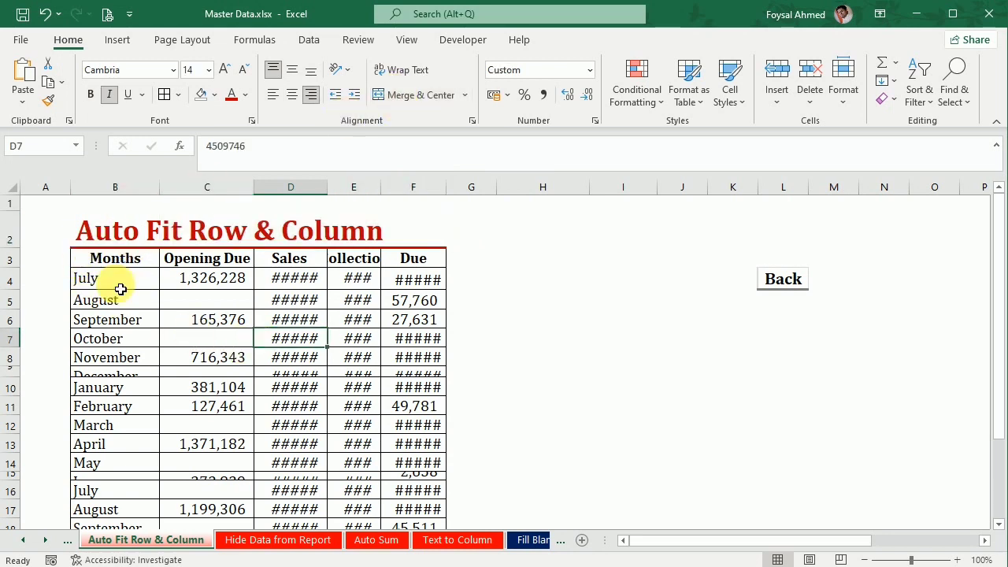
left_click(118, 189)
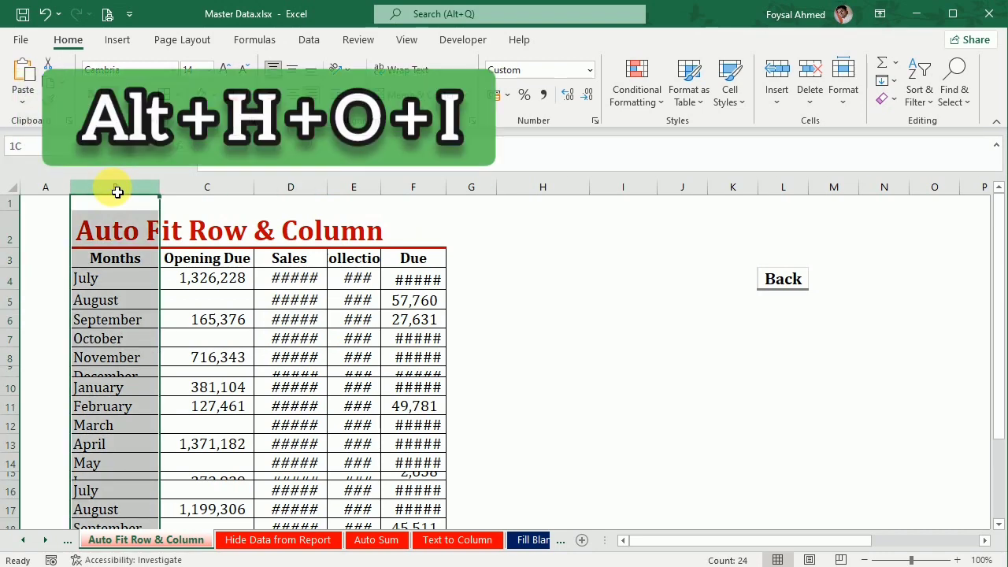
left_click_drag(117, 192, 396, 218)
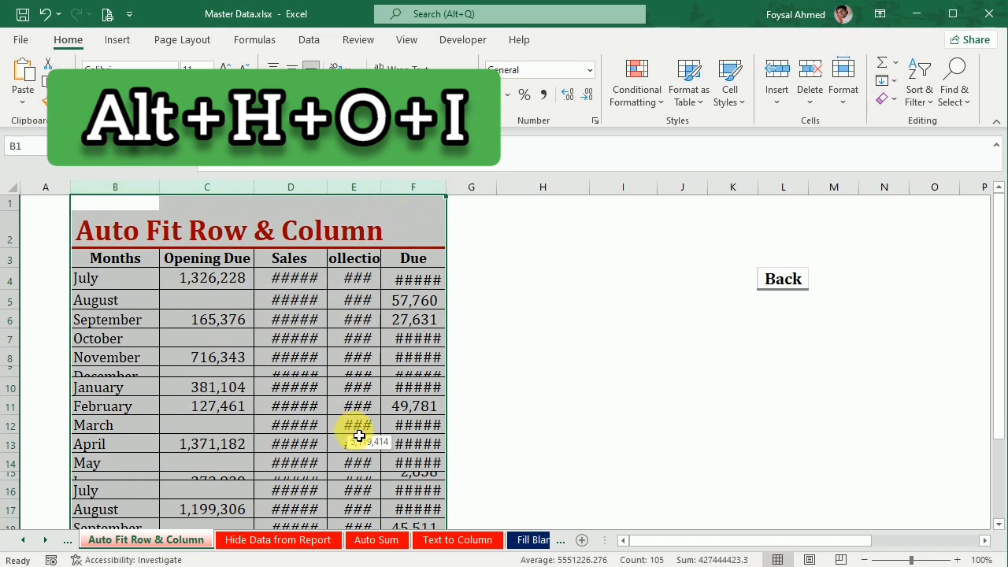
AutoFit the column widths with Alt+H+O+I, then narrow column B to fit the month names
key("alt")
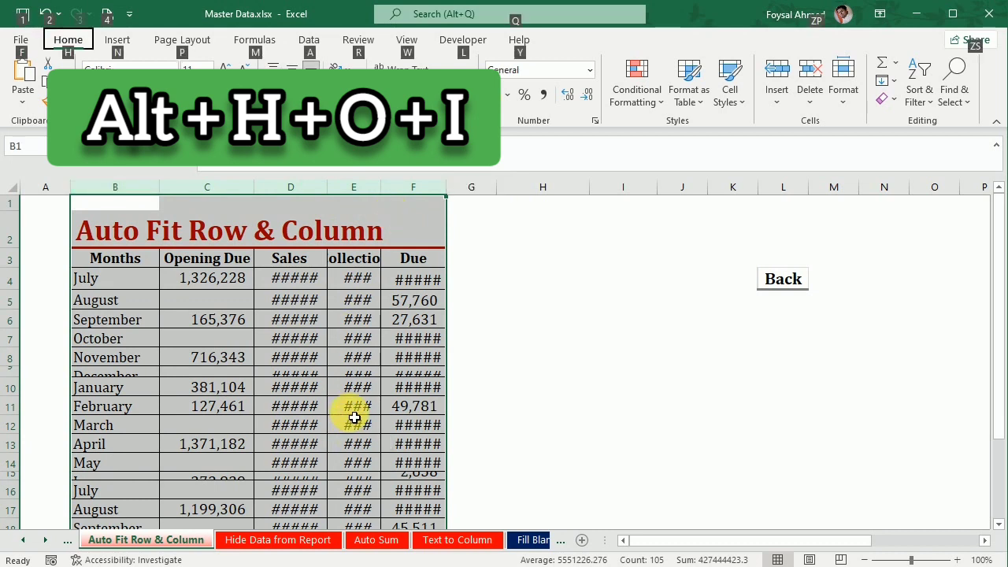
key("h")
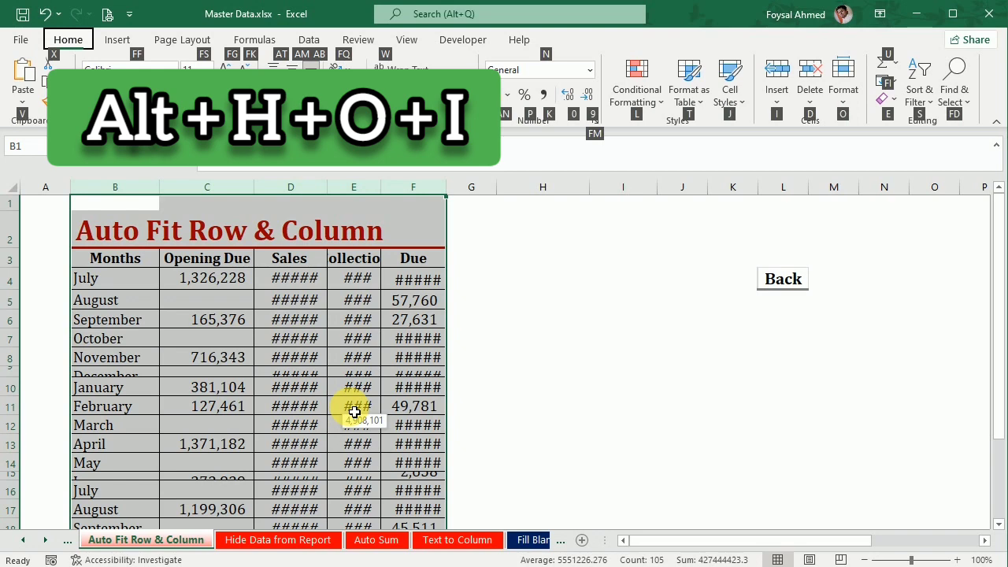
key("o")
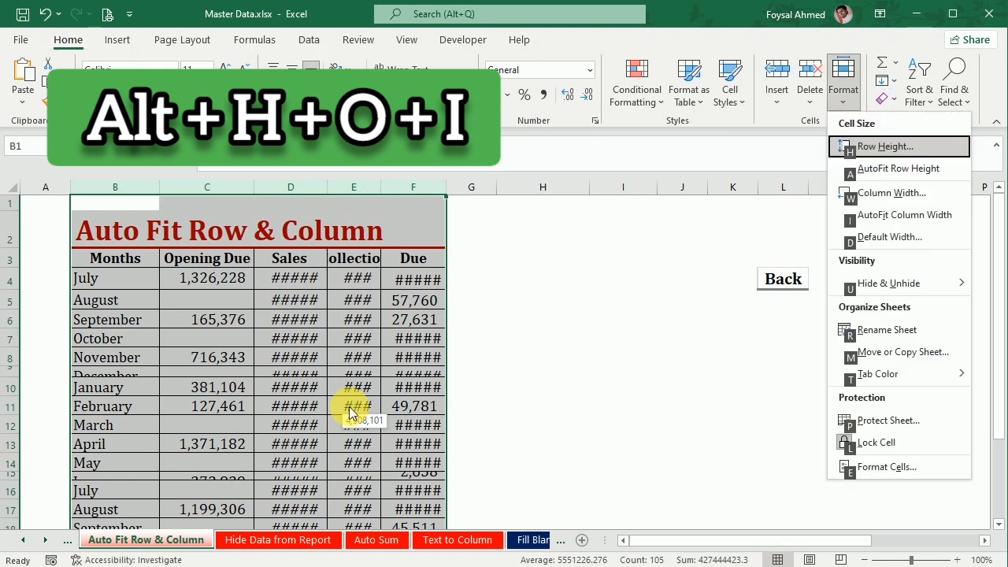
key("i")
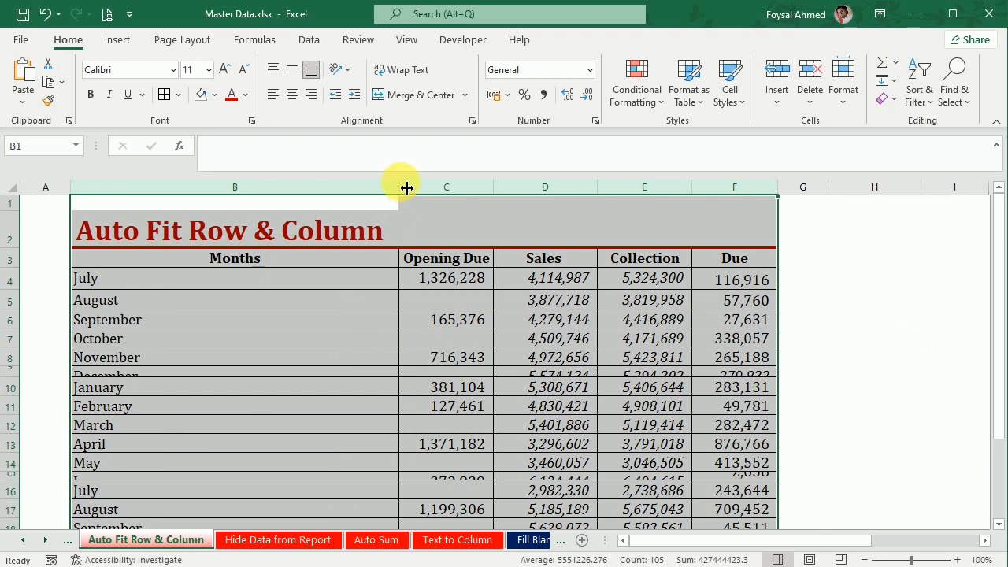
left_click_drag(406, 188, 180, 214)
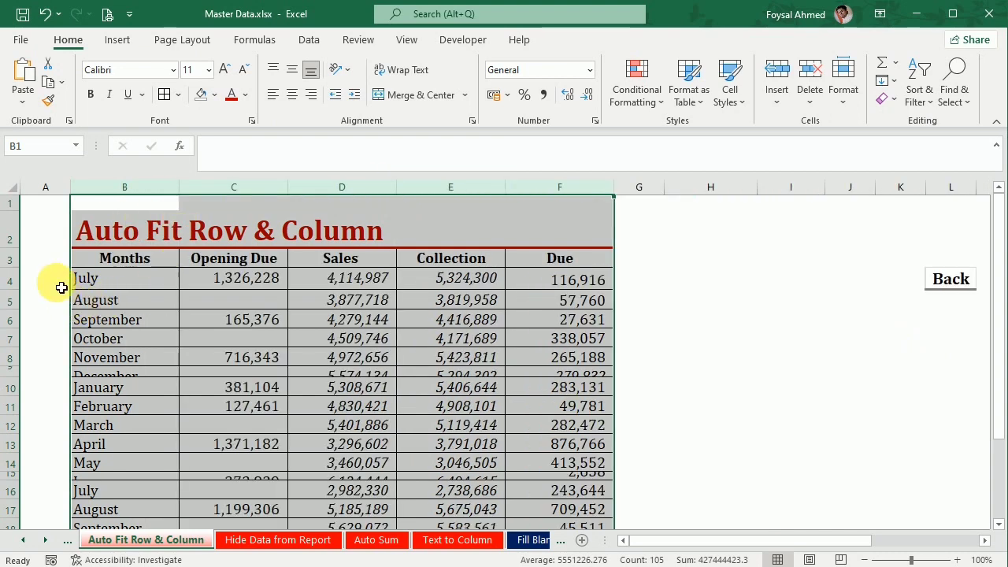
Select rows 4–25 and AutoFit their row heights with Alt+H+O+A
left_click(18, 285)
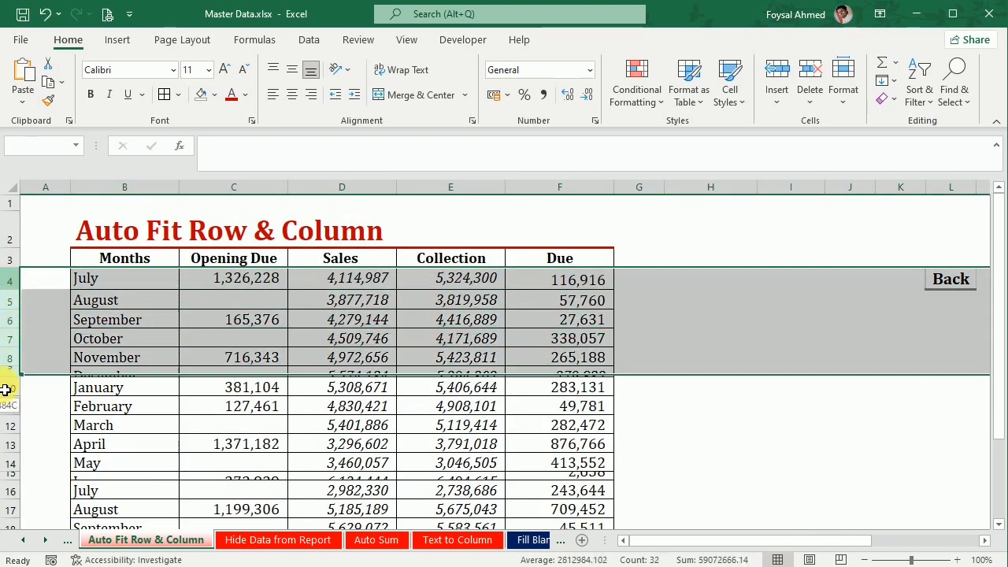
mouse_move(18, 290)
left_mouse_down()
mouse_move(8, 530)
mouse_move(8, 497)
mouse_move(8, 516)
left_mouse_up()
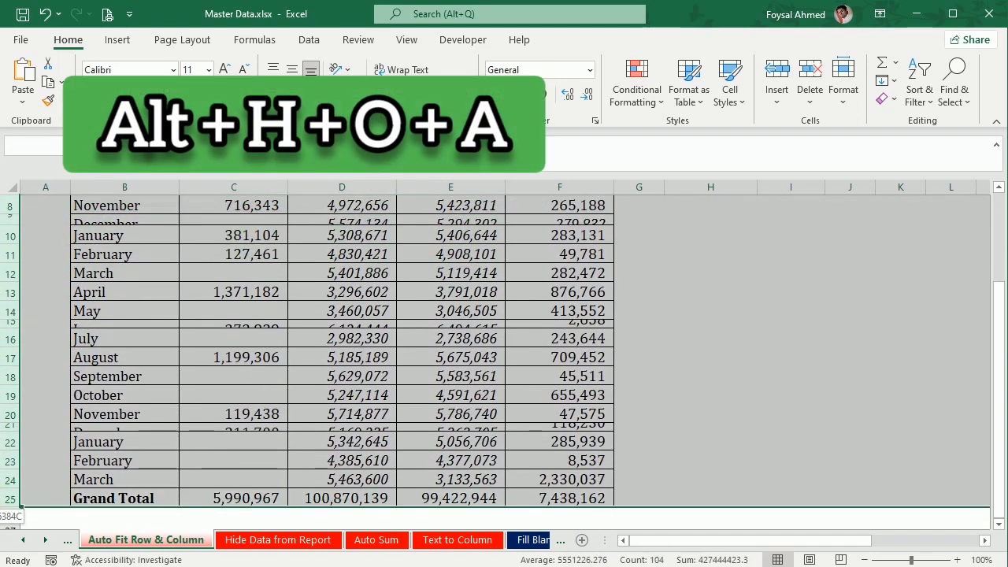
scroll(243, 386, "up", 3)
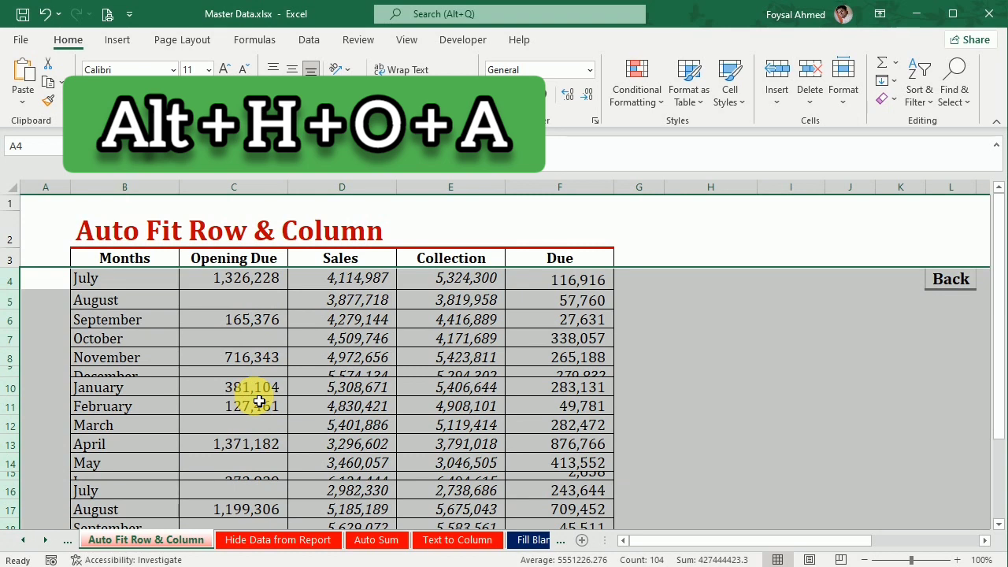
key("alt")
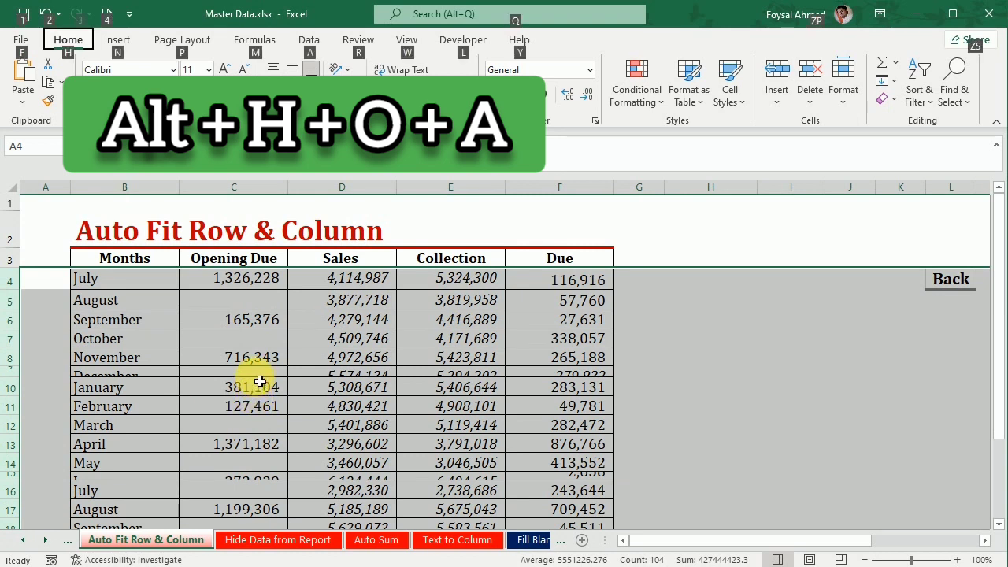
key("h")
key("o")
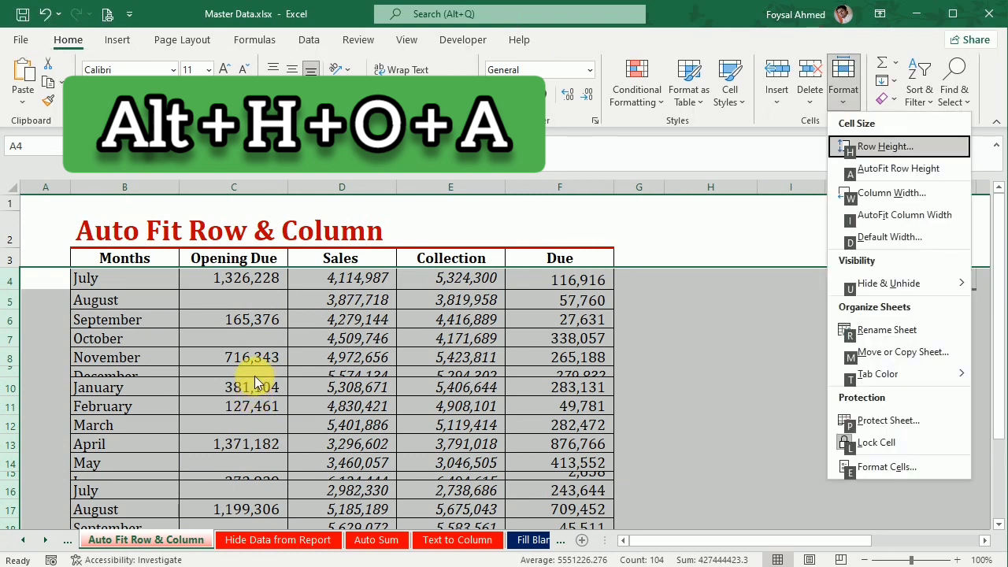
key("a")
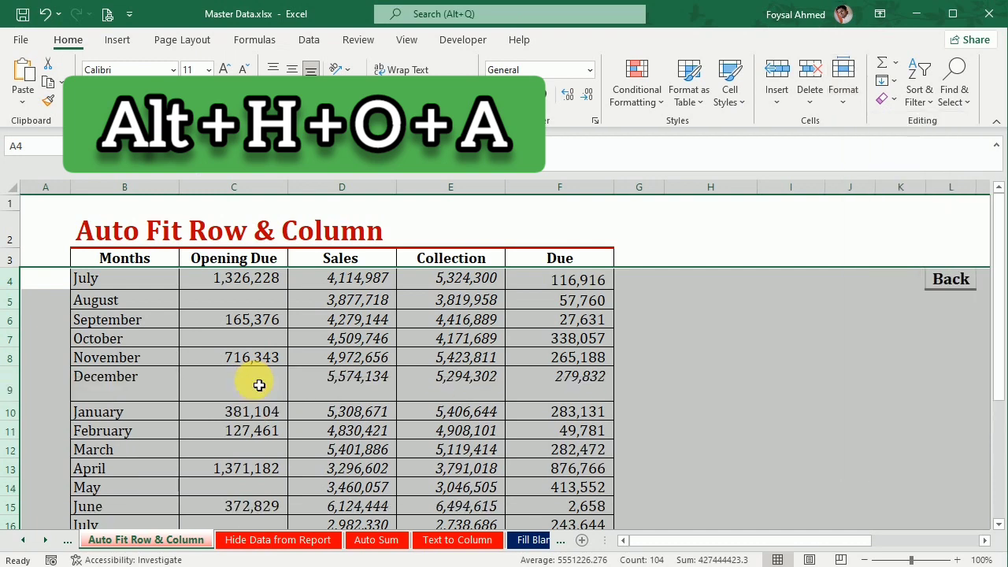
Check the table and shrink row 9's December entry back to normal height
left_click(276, 395)
scroll(94, 415, "down", 1)
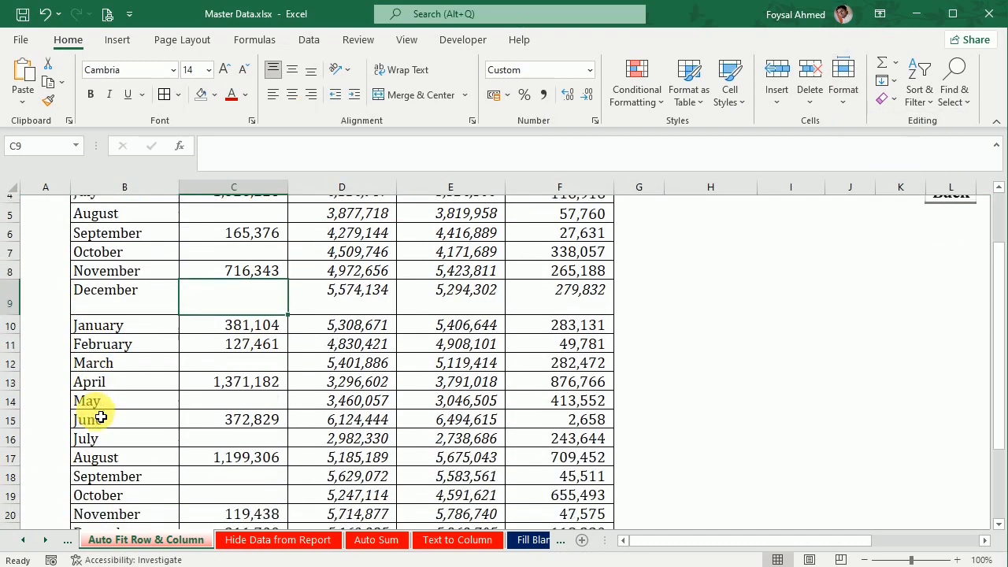
scroll(96, 414, "down", 2)
scroll(96, 414, "down", 1)
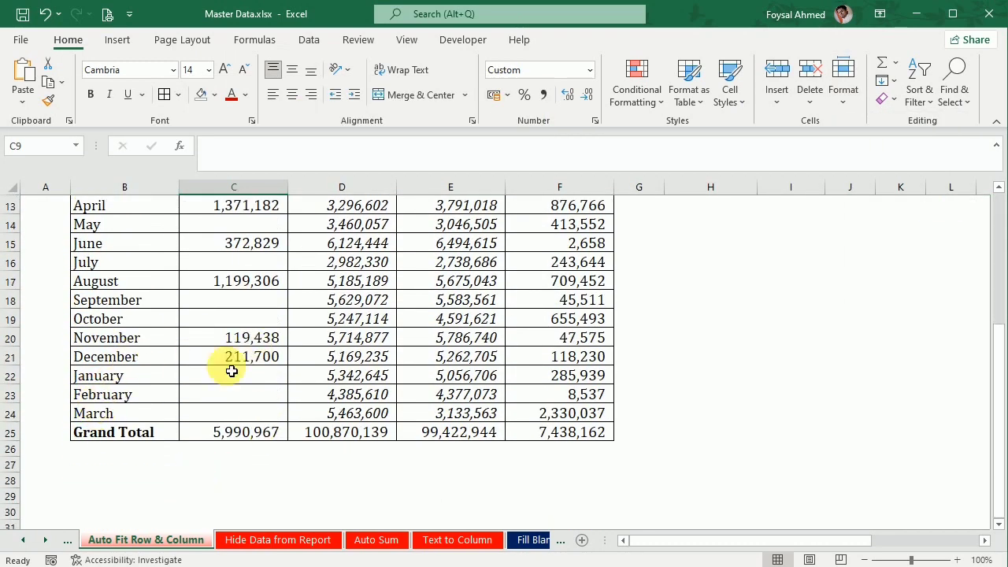
scroll(233, 454, "up", 2)
scroll(233, 454, "up", 2)
scroll(233, 454, "up", 1)
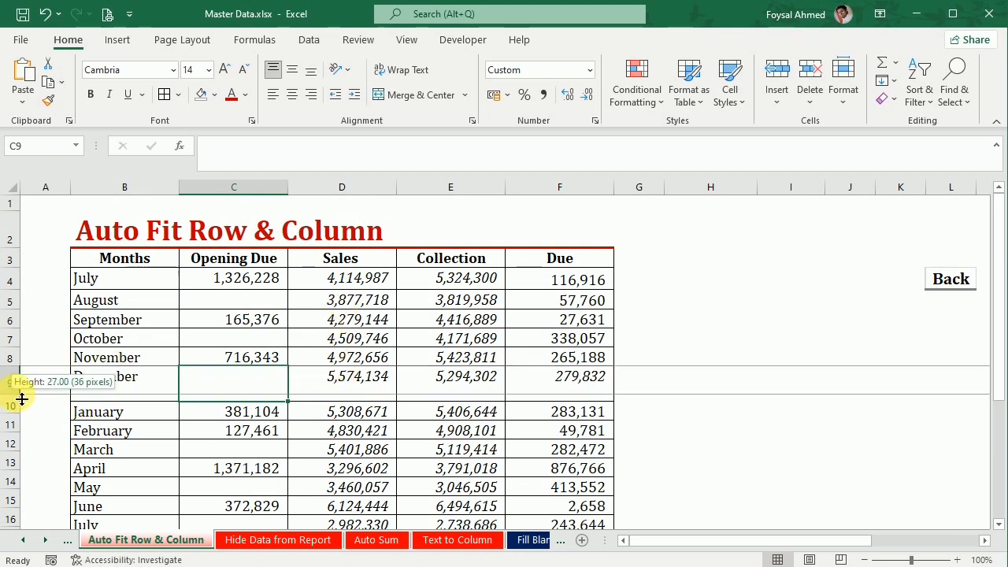
left_click_drag(18, 408, 18, 385)
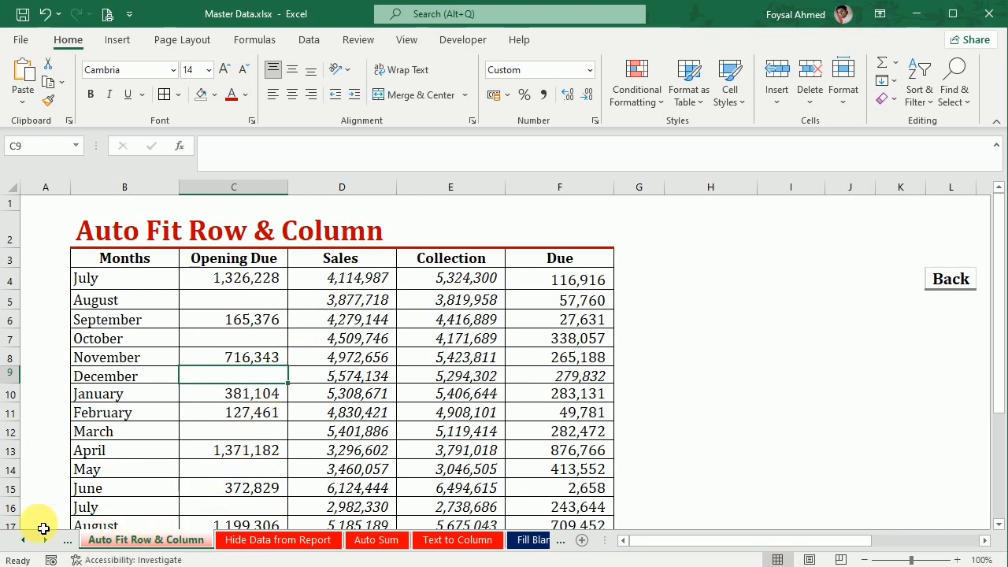
On the Roman Character sheet, enter =ROMAN(B4) in C4
left_click(70, 543)
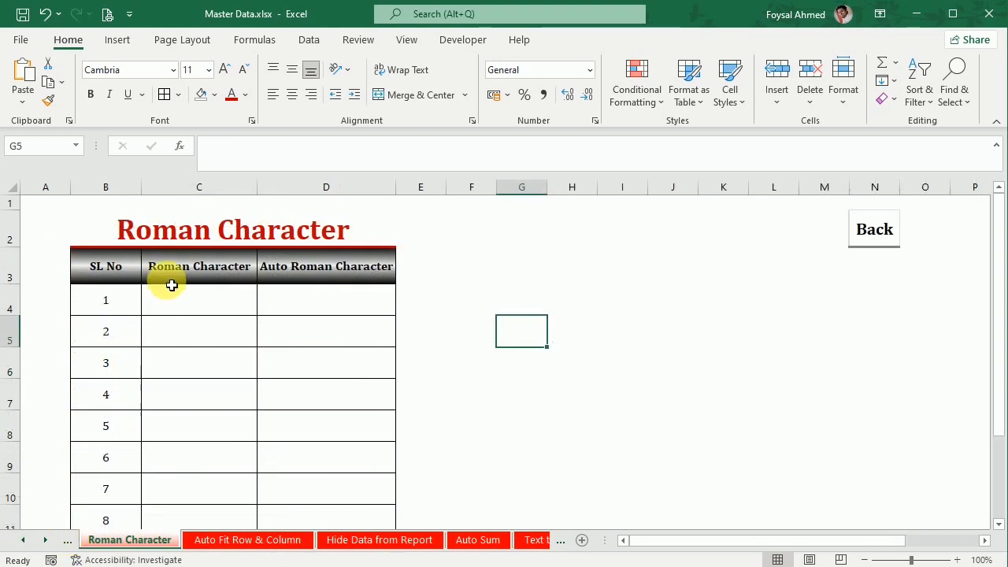
left_click(528, 465)
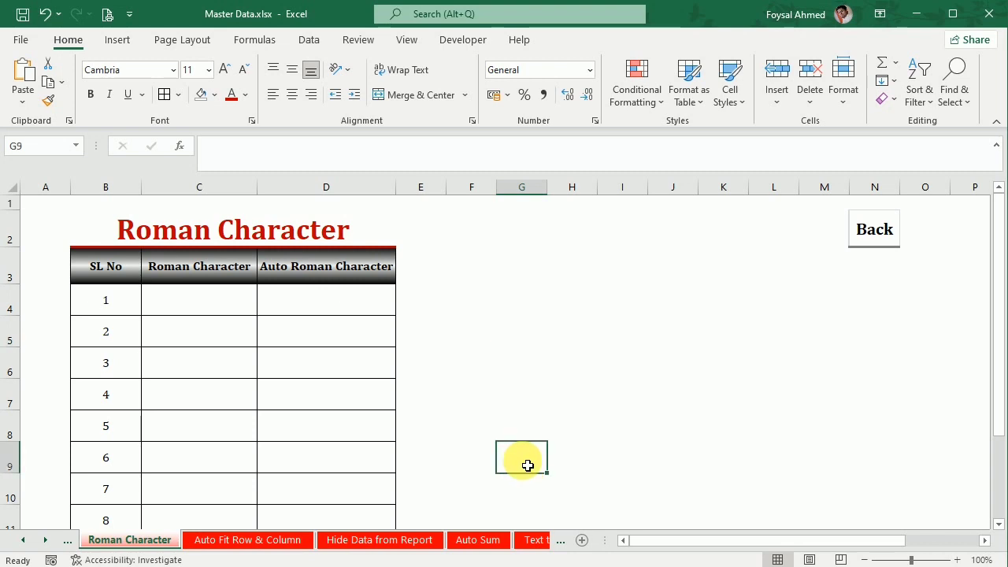
left_click(207, 306)
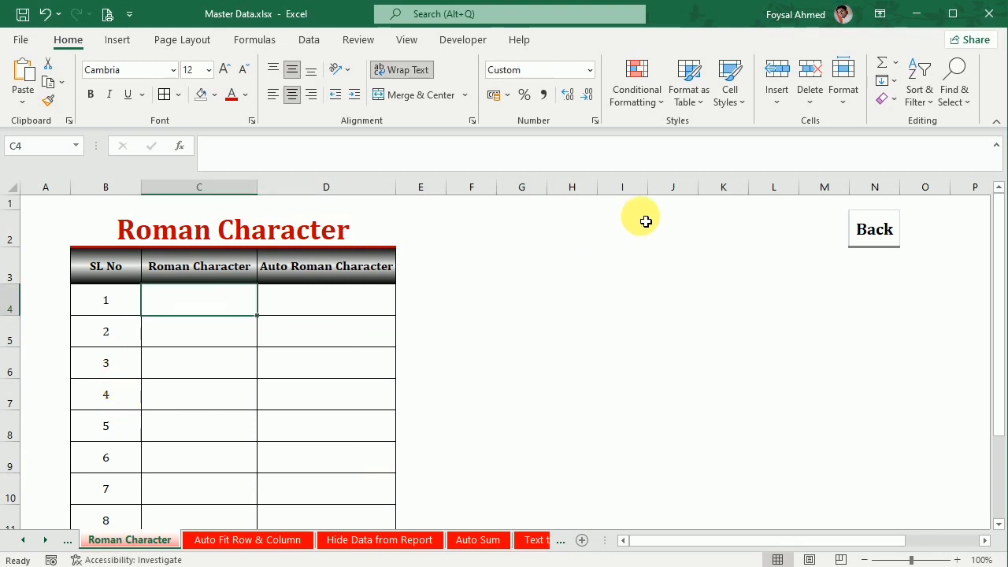
type("=")
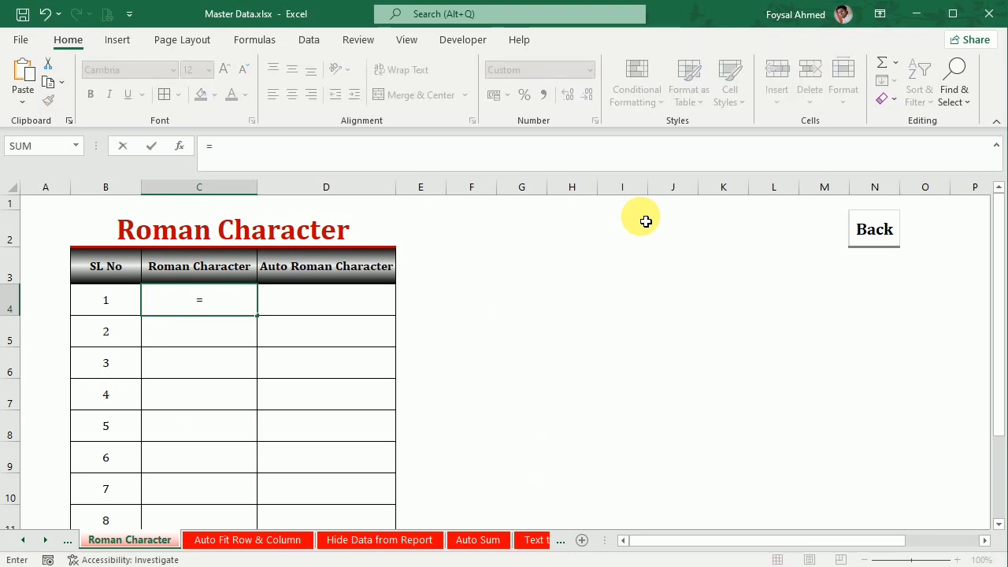
type("roman")
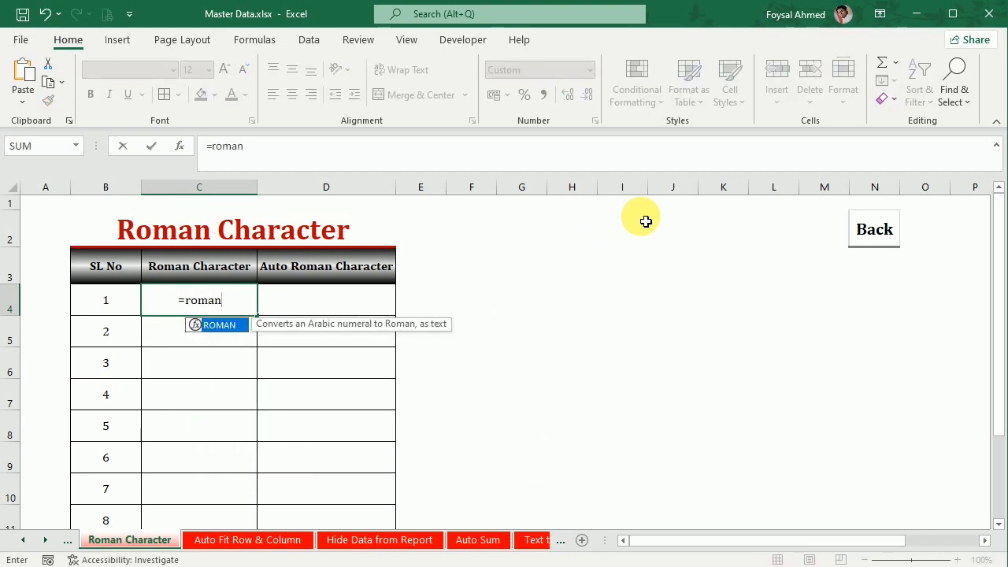
key("Tab")
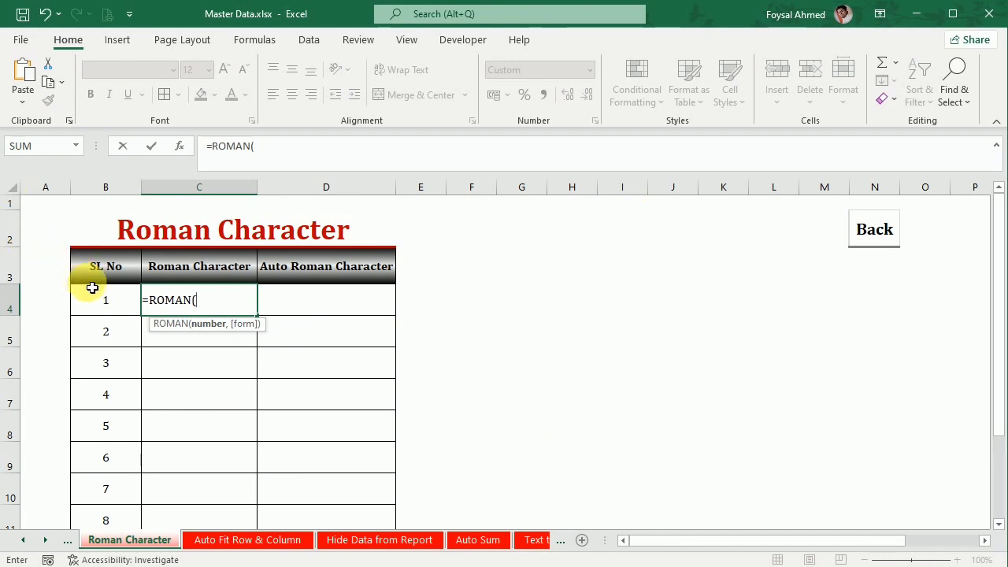
left_click(104, 308)
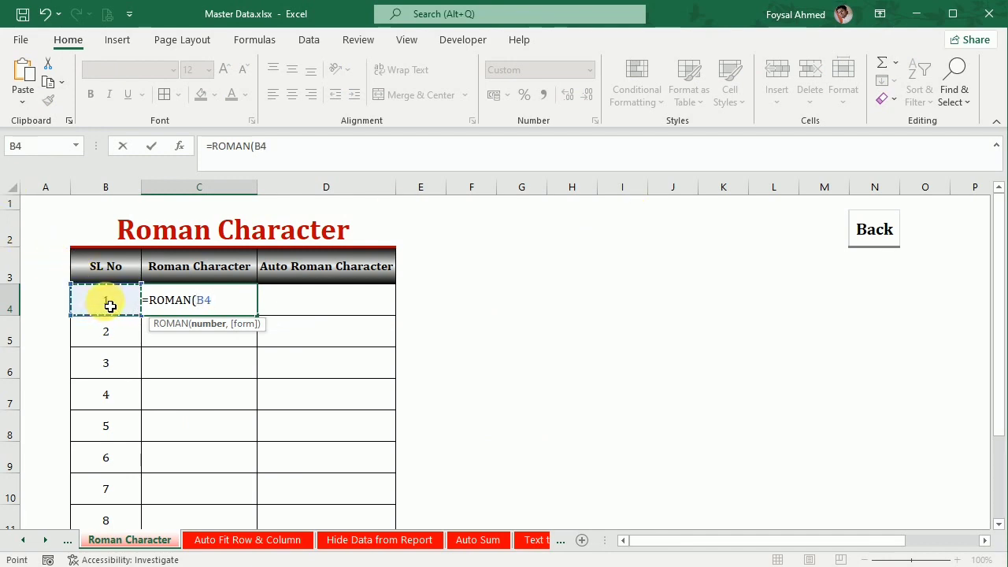
type(")")
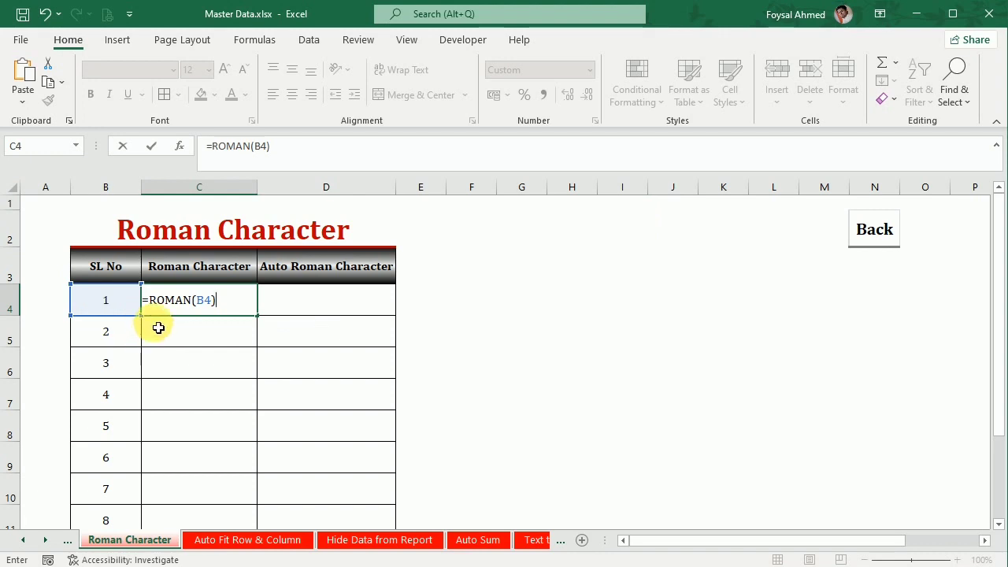
key("Return")
Fill the ROMAN formula down to C11 for I–VIII, then select the SL No numbers B3:B11
scroll(244, 331, "down", 1)
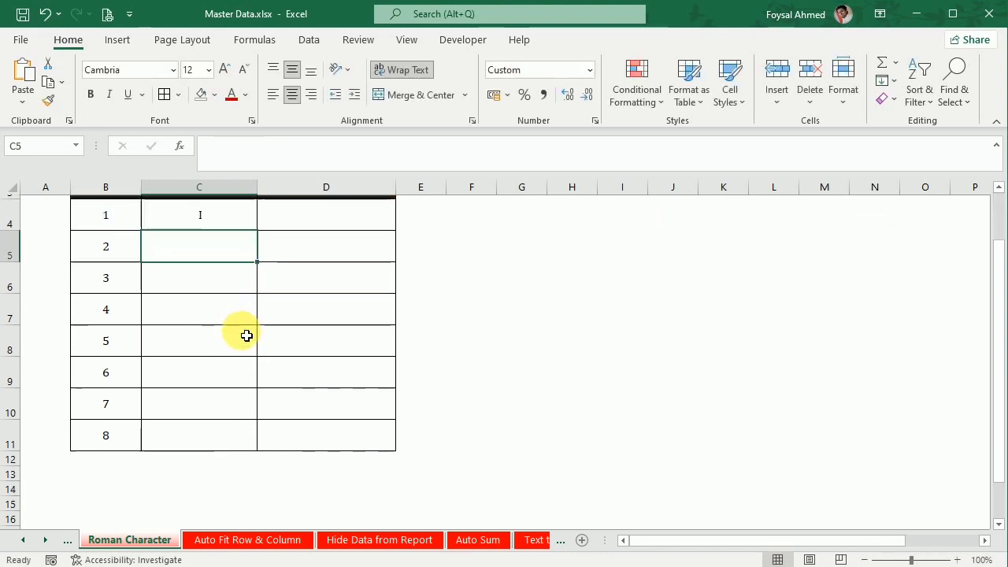
scroll(246, 327, "up", 1)
left_click(236, 301)
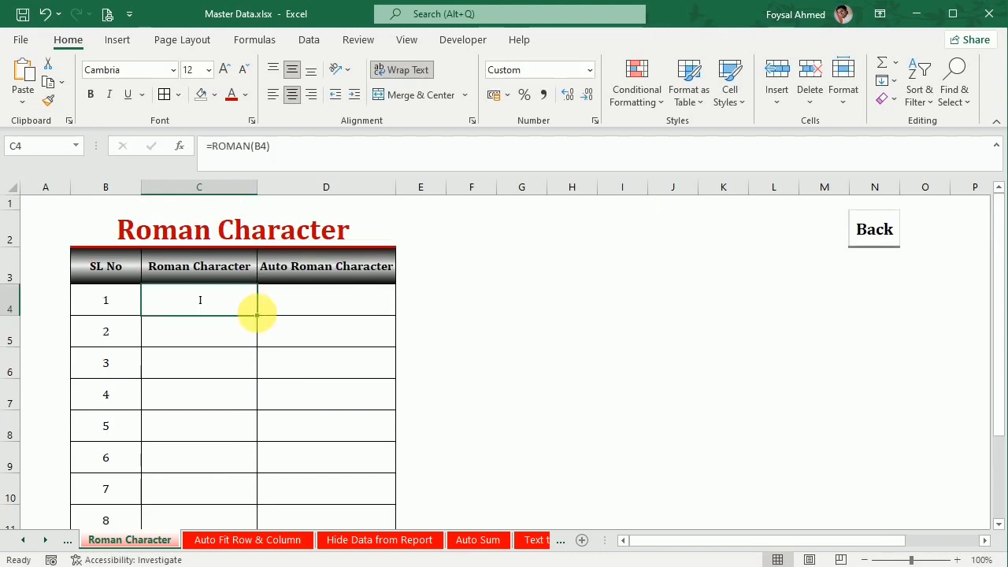
mouse_move(257, 316)
left_mouse_down()
mouse_move(230, 490)
mouse_move(232, 477)
left_mouse_up()
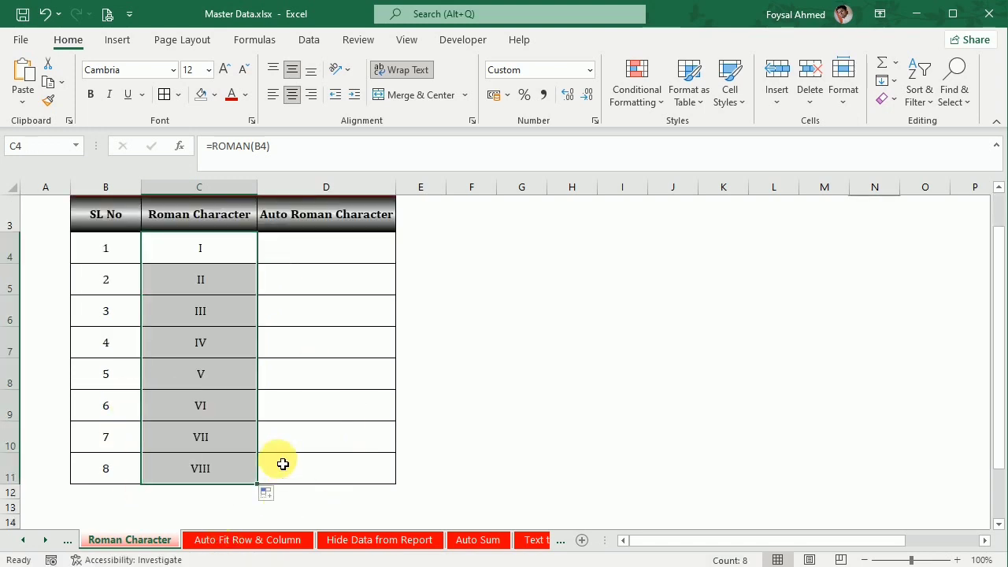
scroll(281, 472, "up", 1)
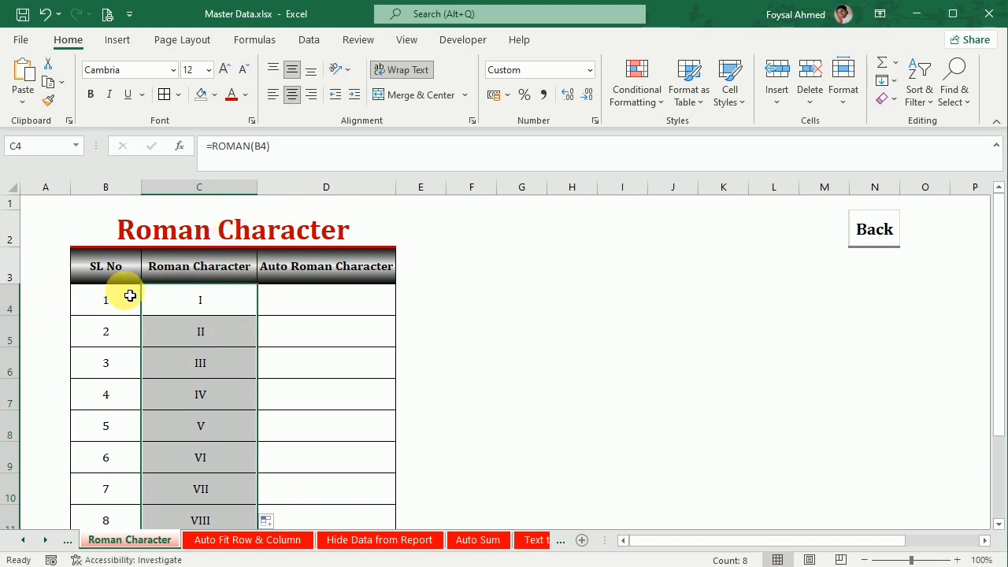
left_click_drag(114, 269, 110, 518)
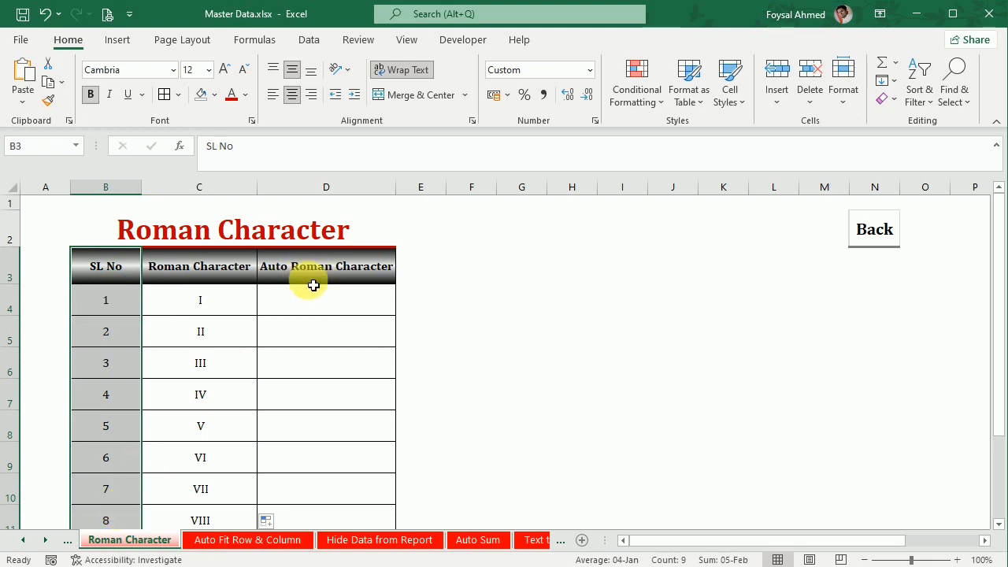
In D4, start the formula =ROMAN(ROWS( using function autocomplete
left_click(339, 304)
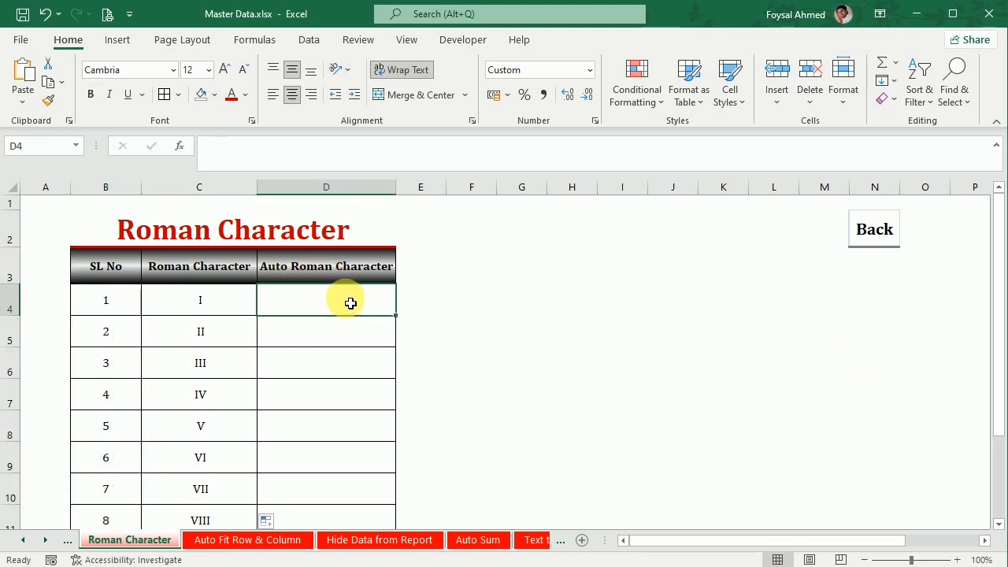
type("=")
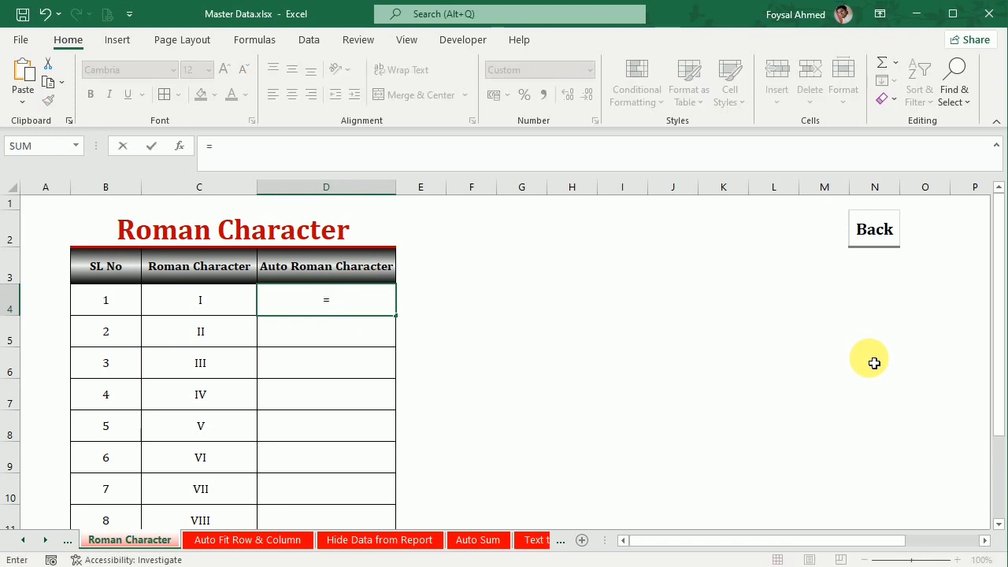
type("roman")
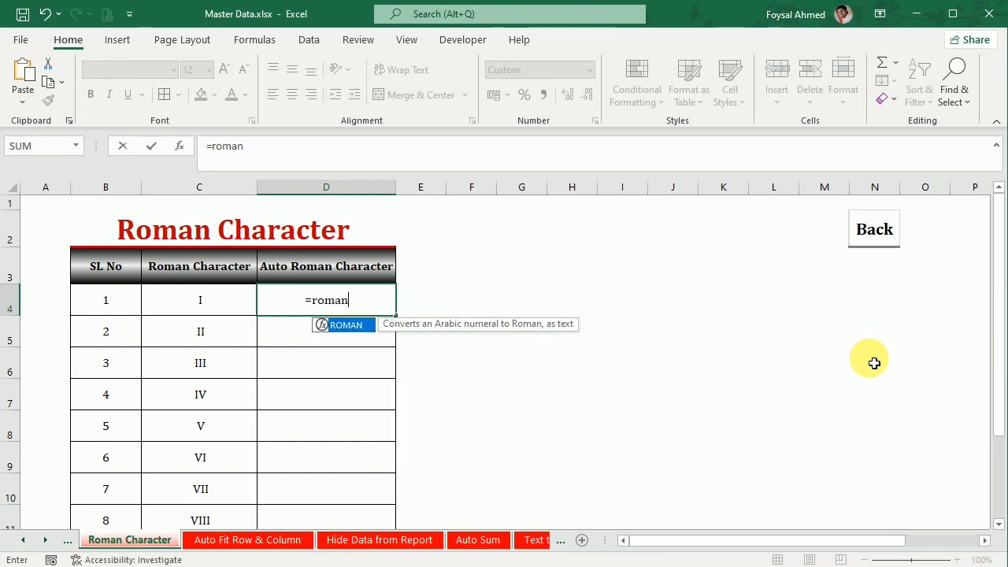
key("Tab")
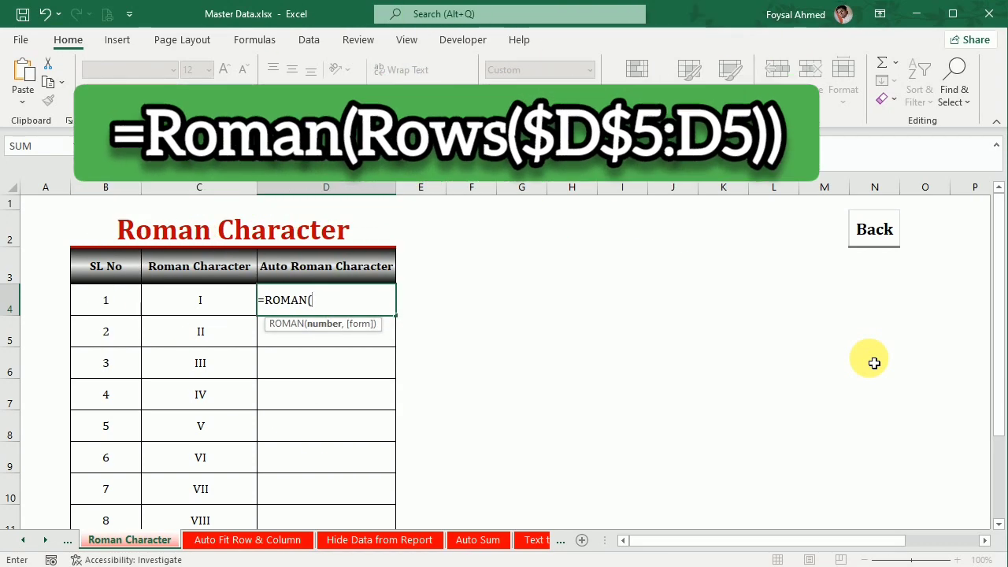
type("r")
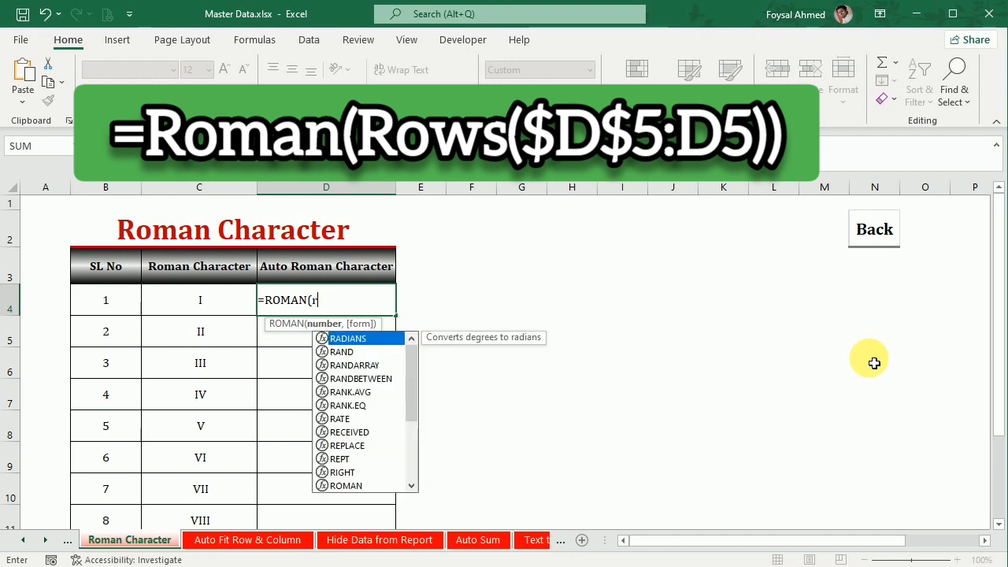
type("o")
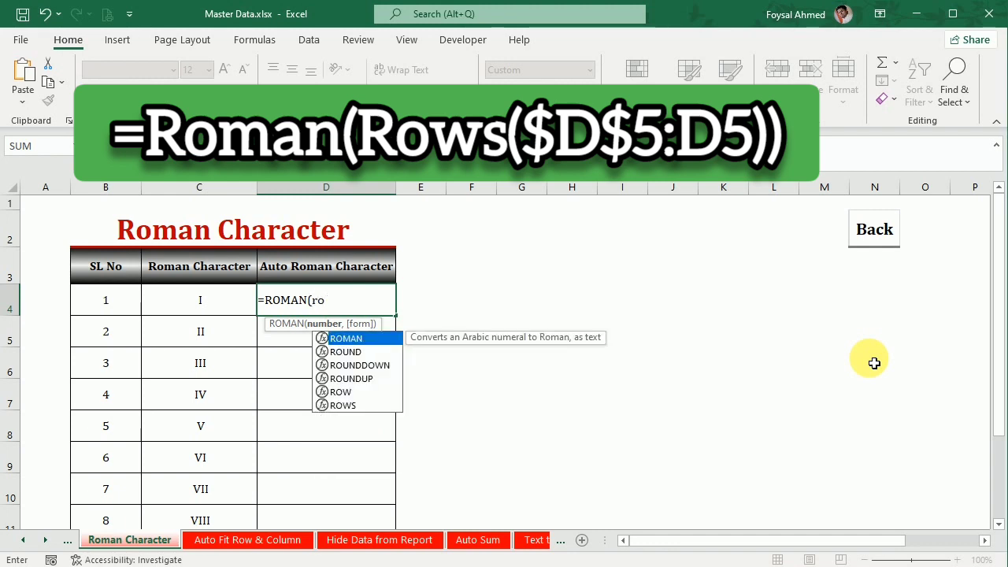
type("w")
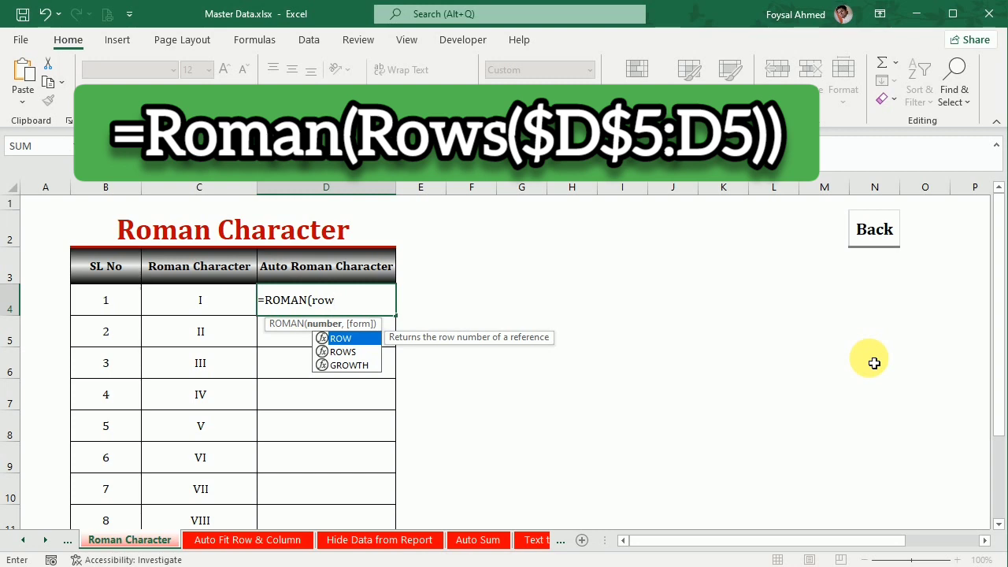
key("Tab")
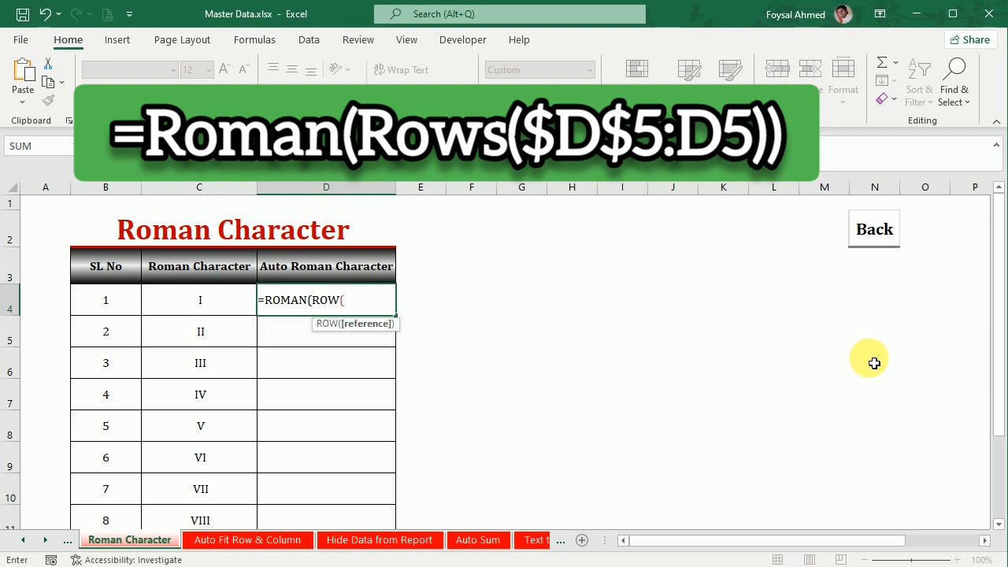
key("BackSpace")
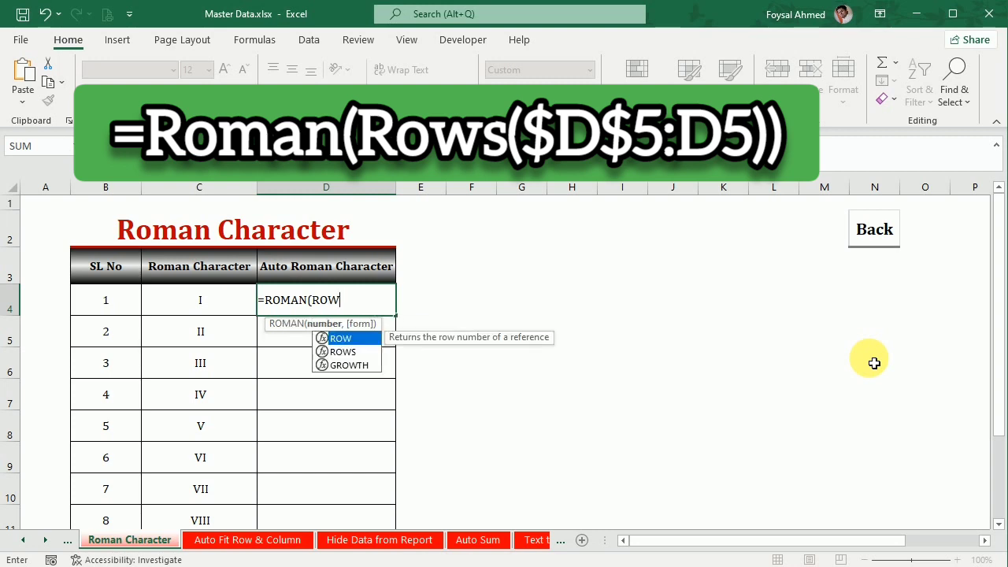
key("Down")
key("Tab")
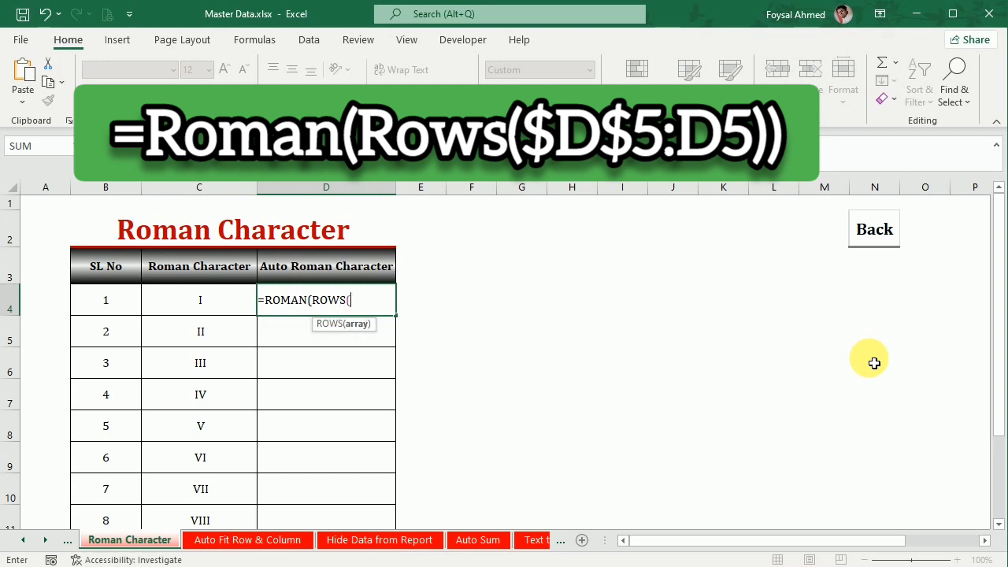
Complete the ROWS range as $D$4:D4, then commit and accept Excel's formula correction
left_click(432, 305)
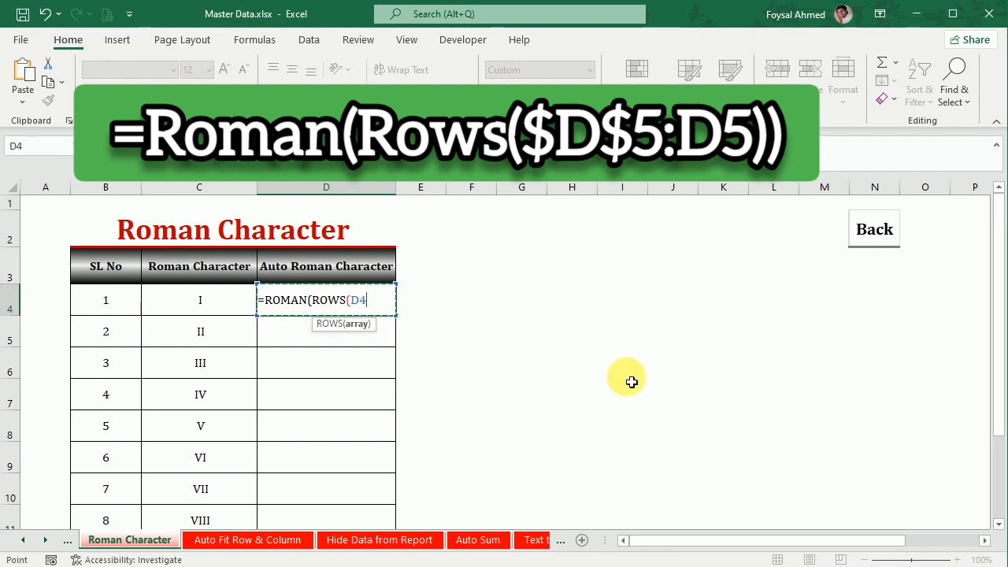
left_click(380, 304)
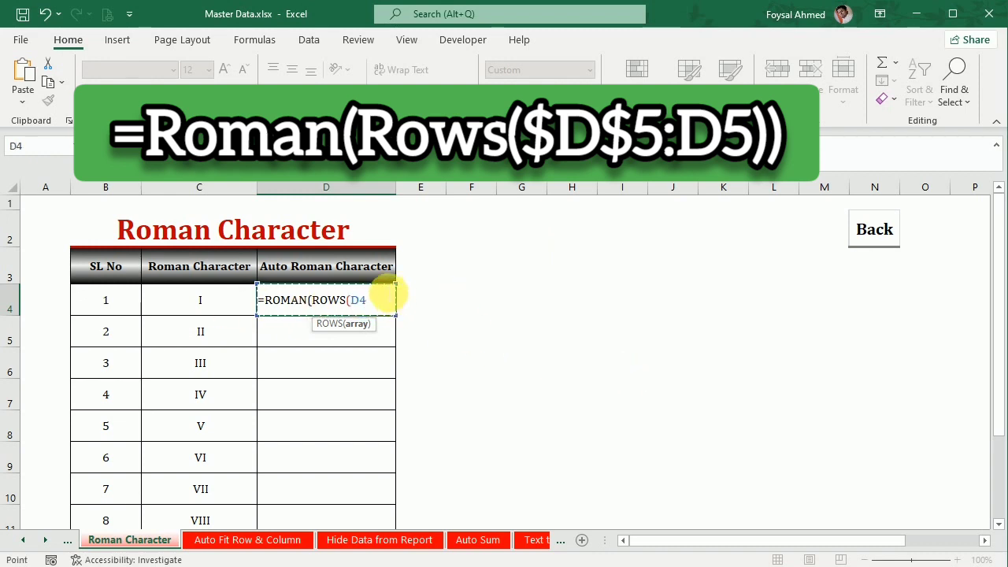
key("F2")
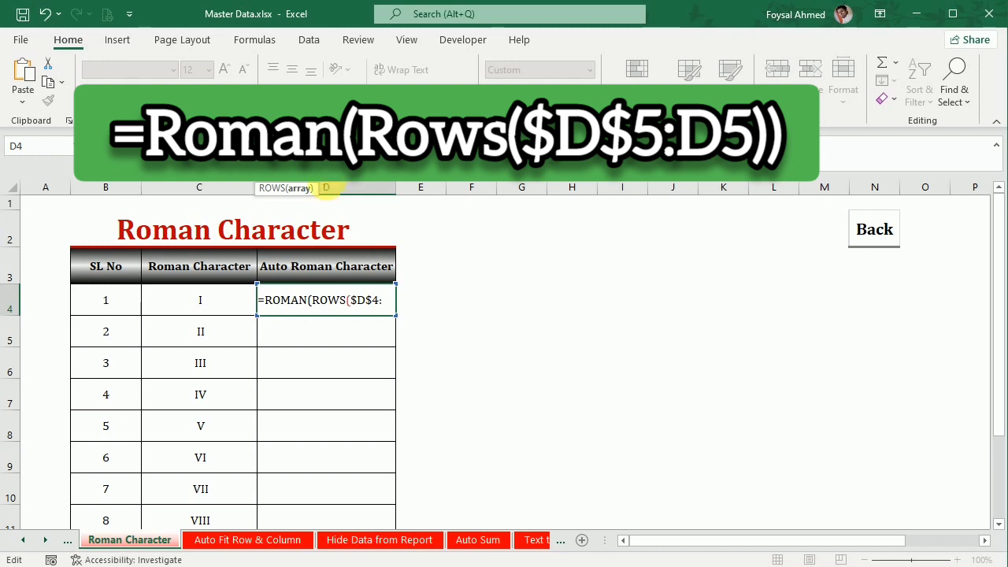
left_click(424, 312)
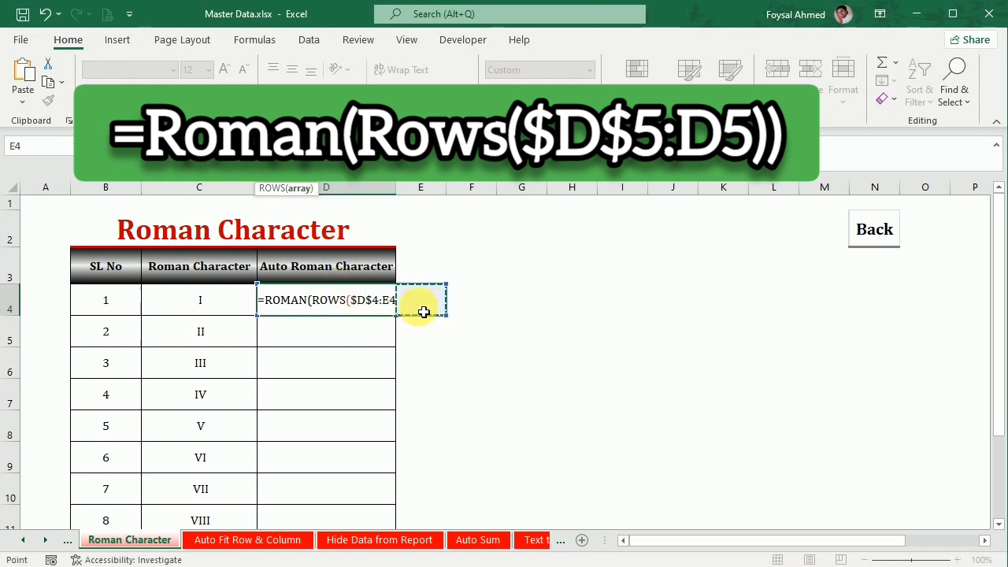
key("Left")
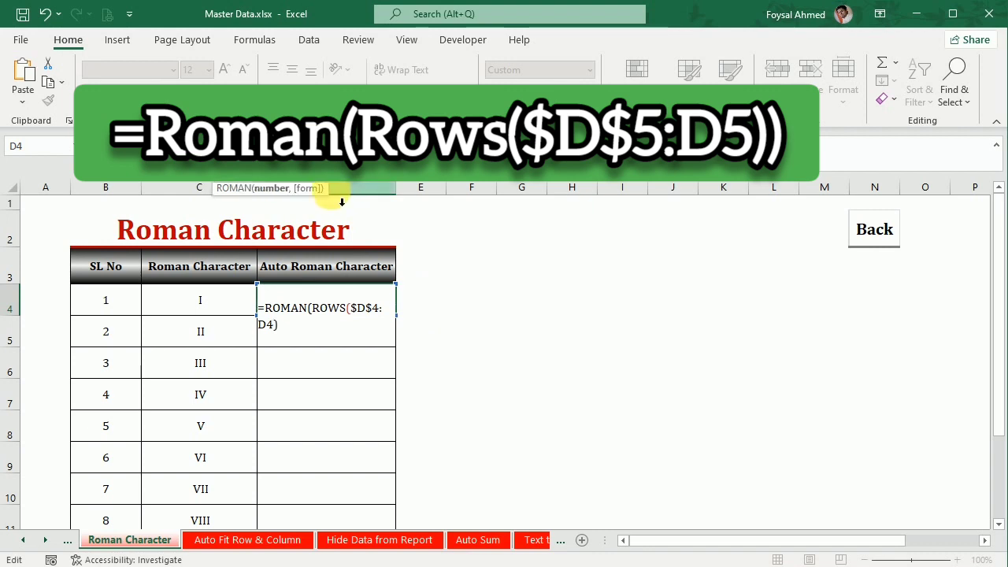
key("Return")
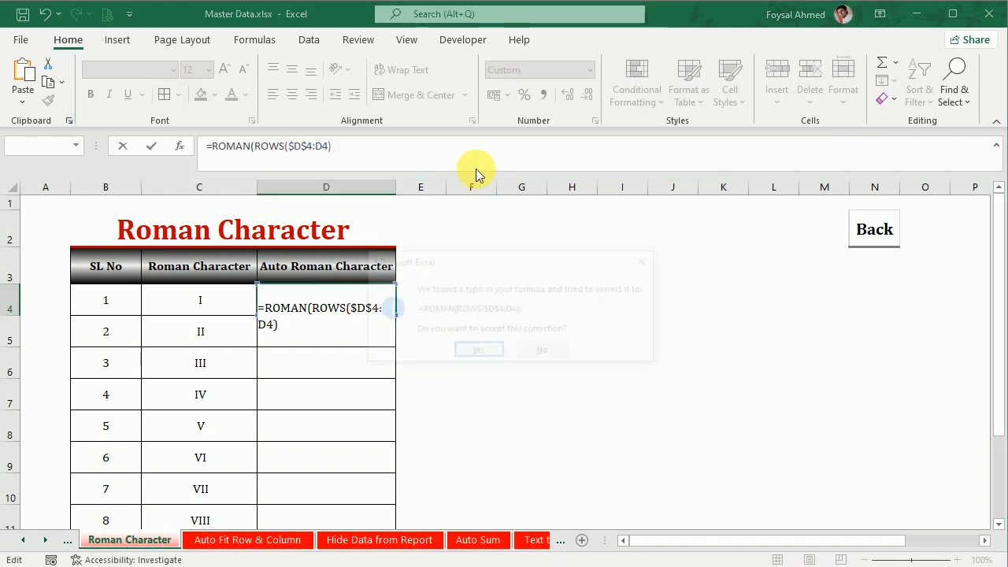
key("Return")
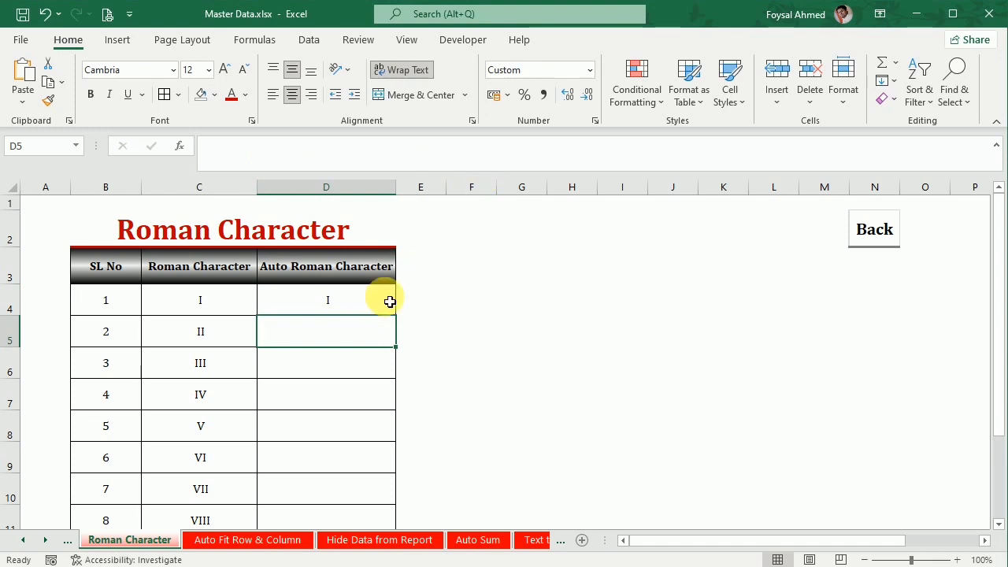
Fill D4's ROMAN formula down to row 15, producing I through XII, then deselect
left_click(371, 303)
left_click_drag(401, 320, 371, 496)
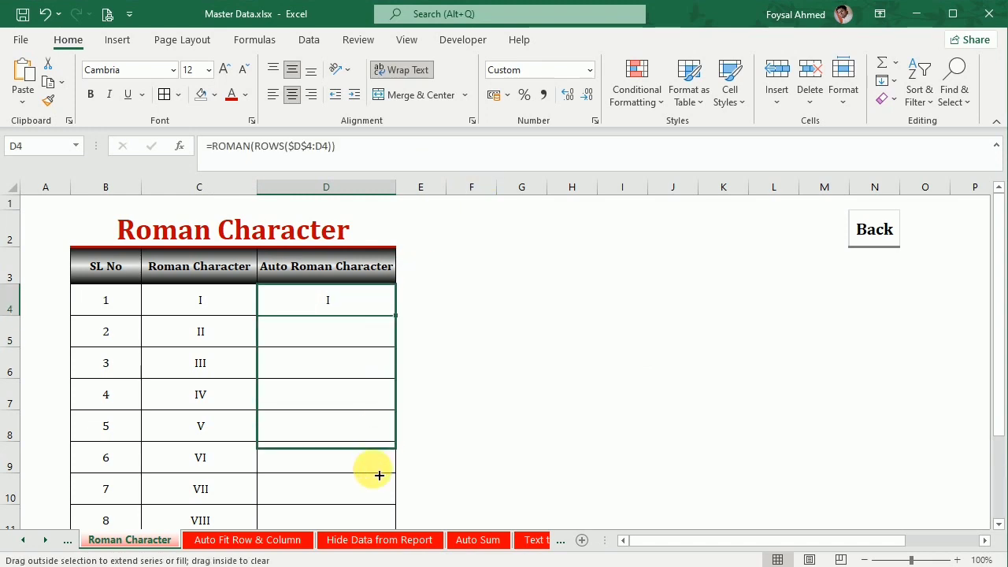
scroll(378, 446, "down", 2)
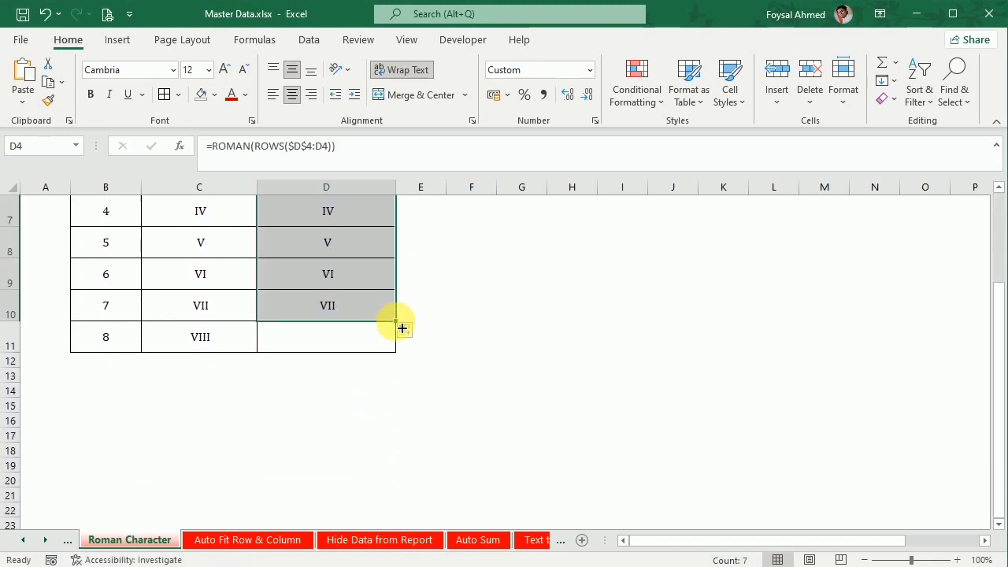
left_click_drag(398, 323, 399, 416)
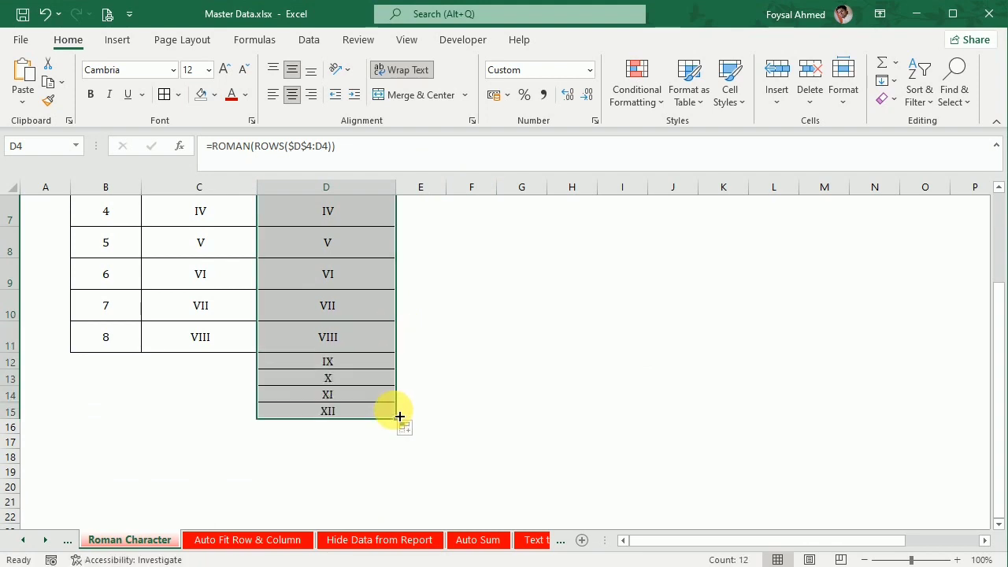
scroll(394, 410, "up", 2)
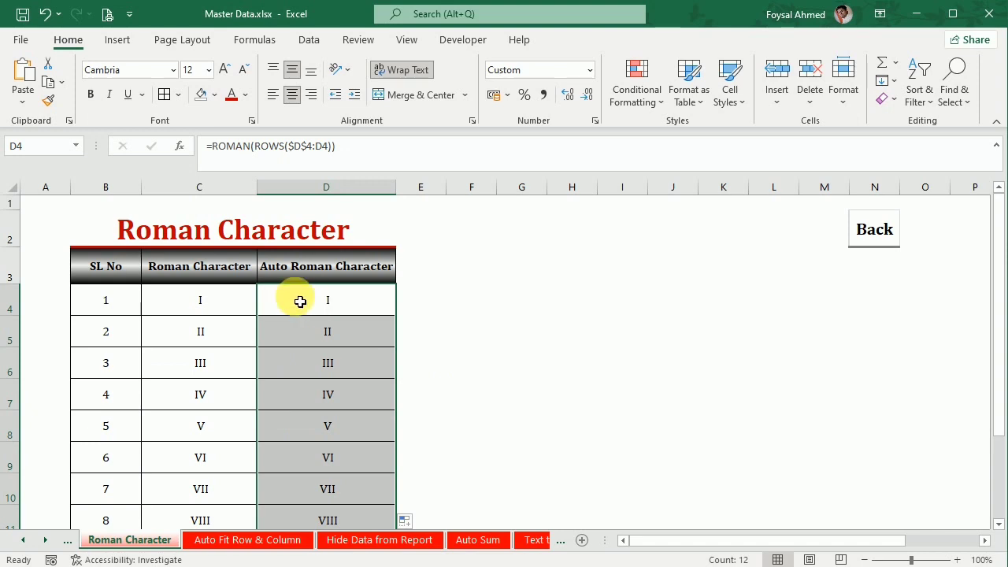
left_click(108, 266)
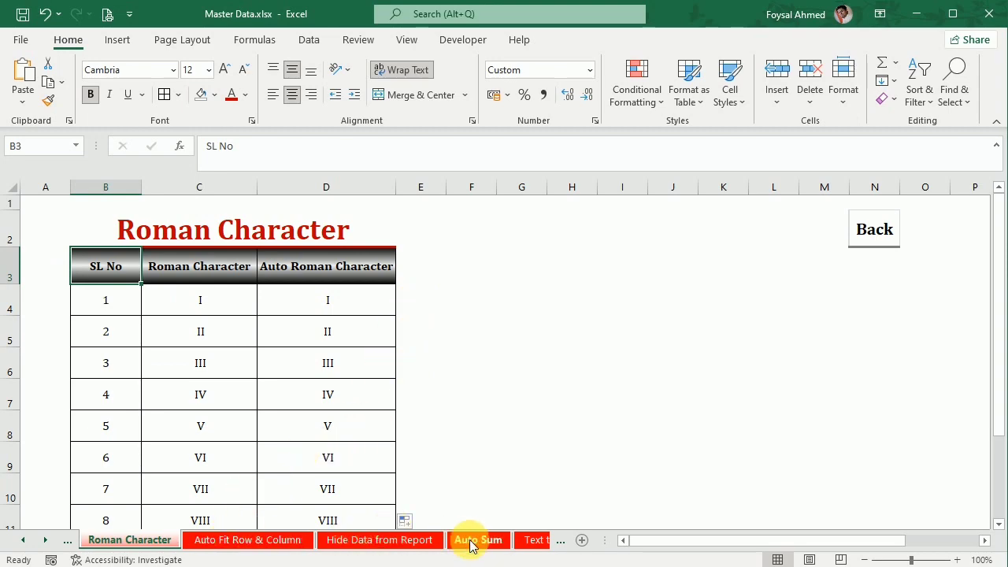
left_click(532, 542)
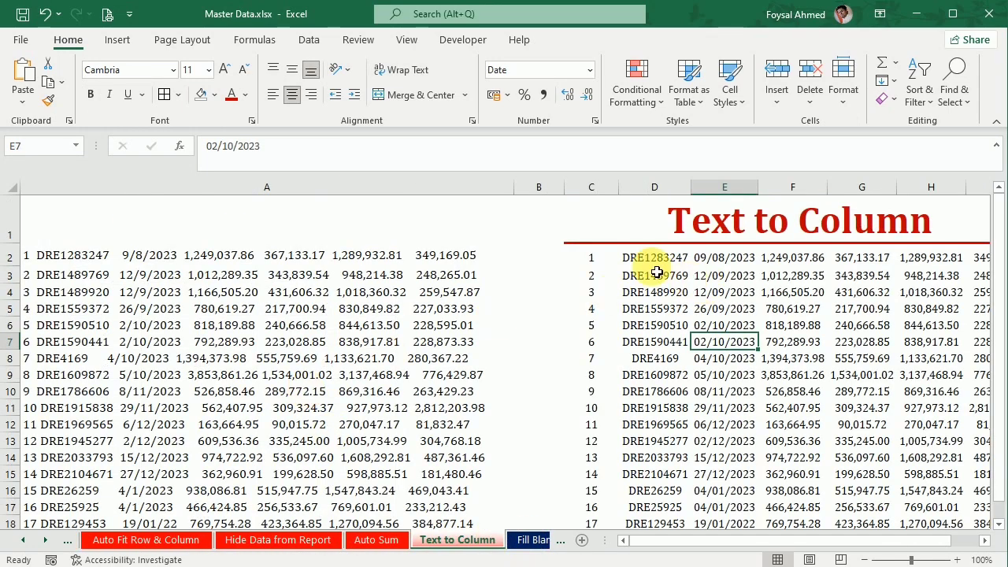
left_click(619, 257)
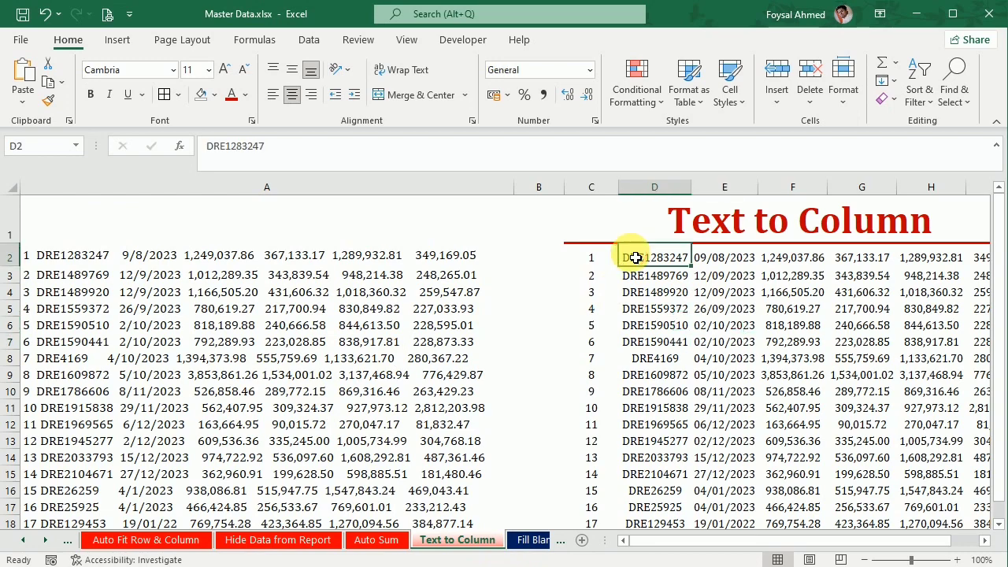
left_click(375, 541)
left_click(308, 544)
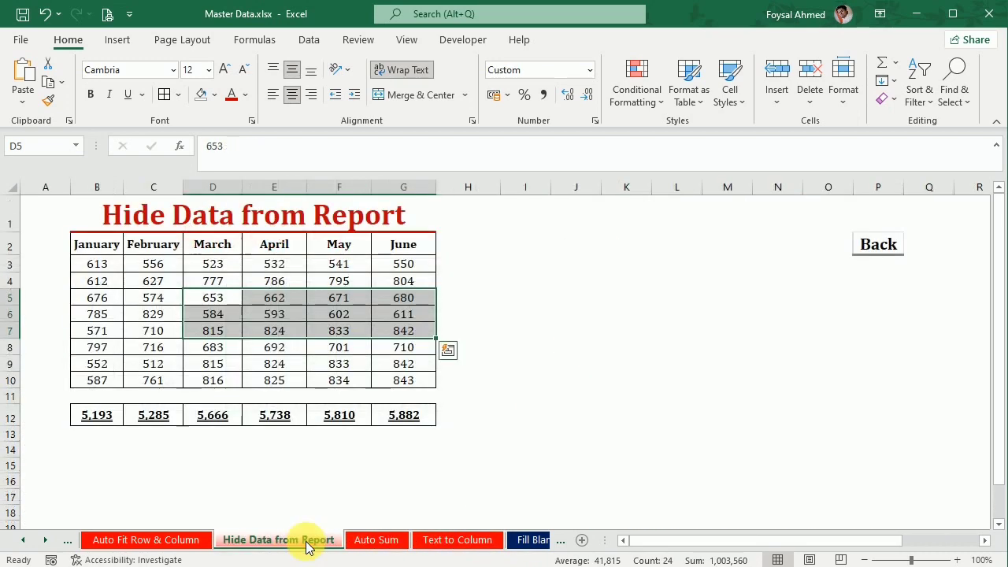
left_click(165, 541)
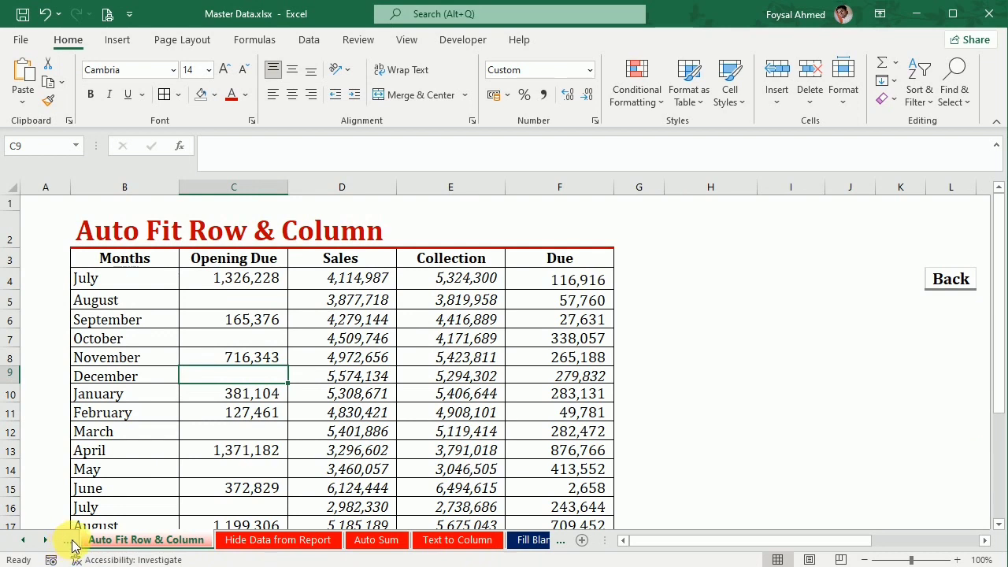
left_click(73, 546)
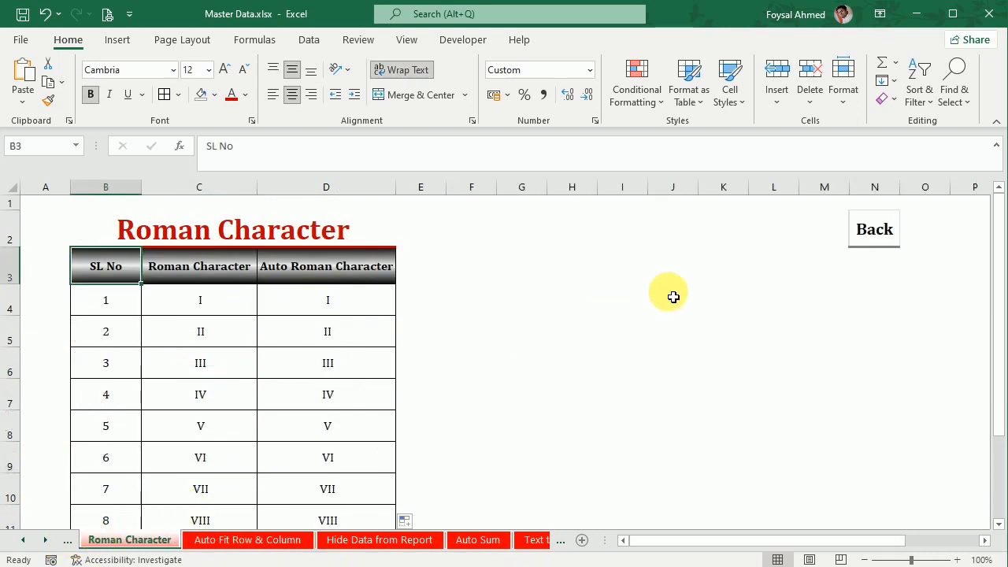